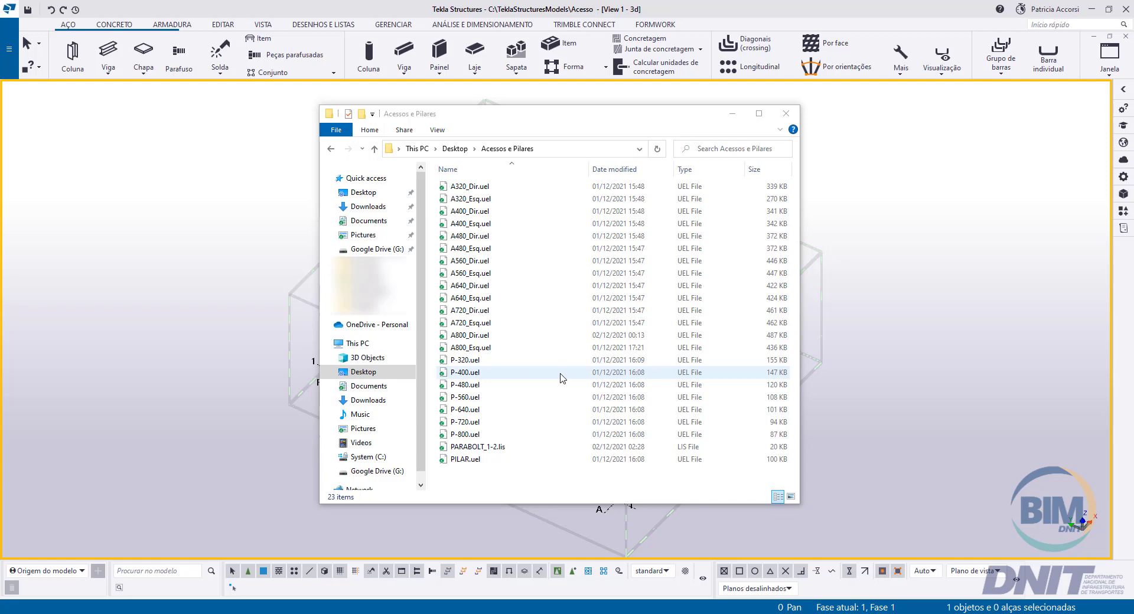
# Step: Review the A320_Dir, A320_Esq, P-320 and PILAR component files in the Acessos e Pilares folder
pyautogui.click(521, 189)
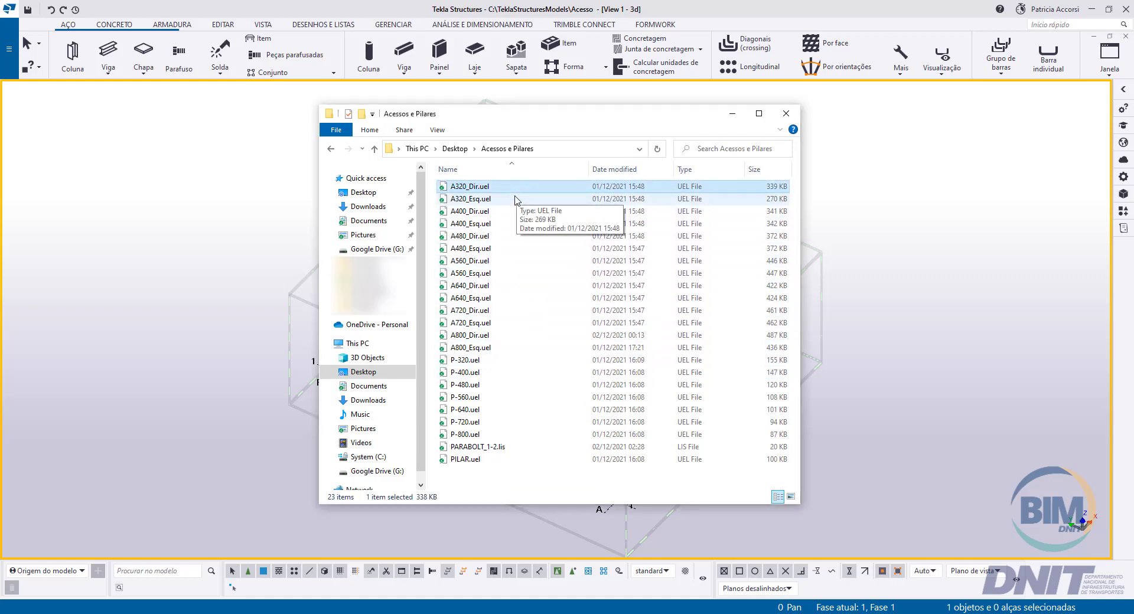
pyautogui.keyDown('ctrl'); pyautogui.click(515, 198); pyautogui.keyUp('ctrl')
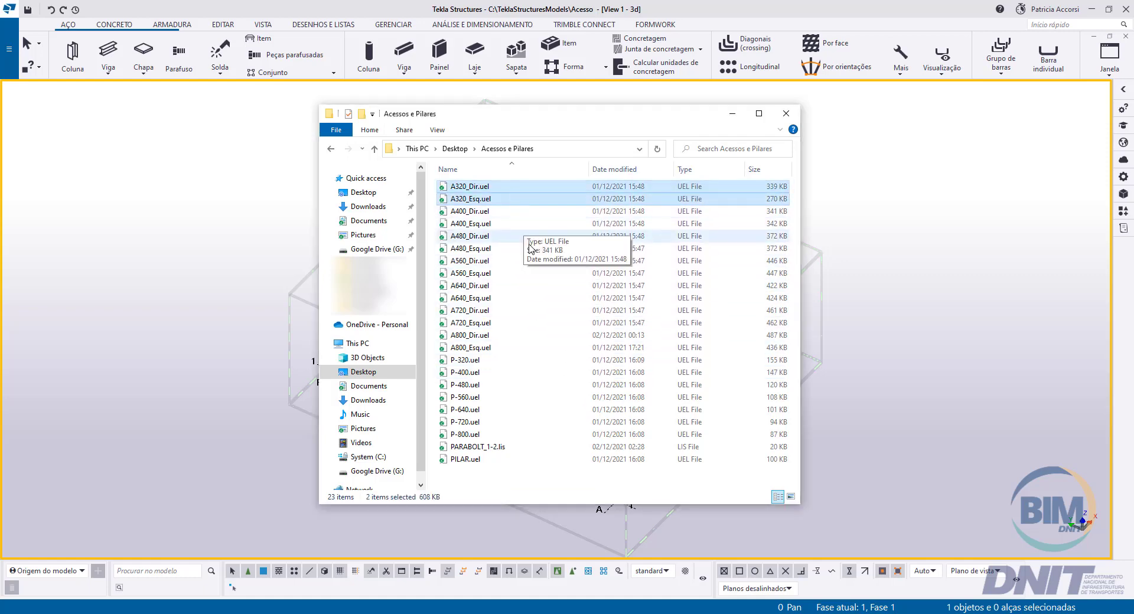
pyautogui.keyDown('ctrl'); pyautogui.click(522, 361); pyautogui.keyUp('ctrl')
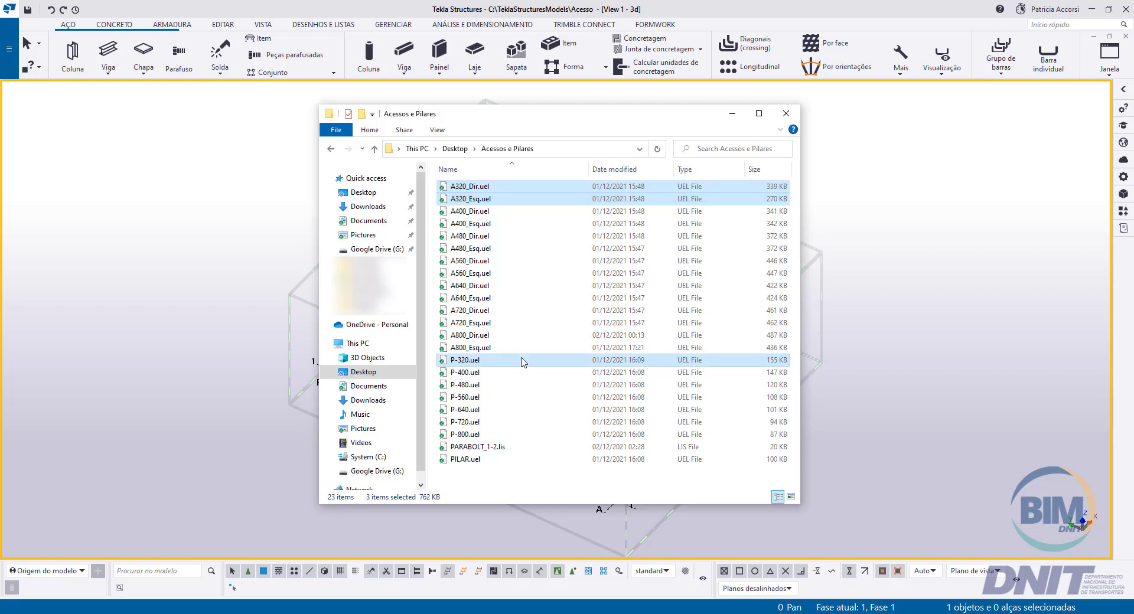
pyautogui.click(501, 461)
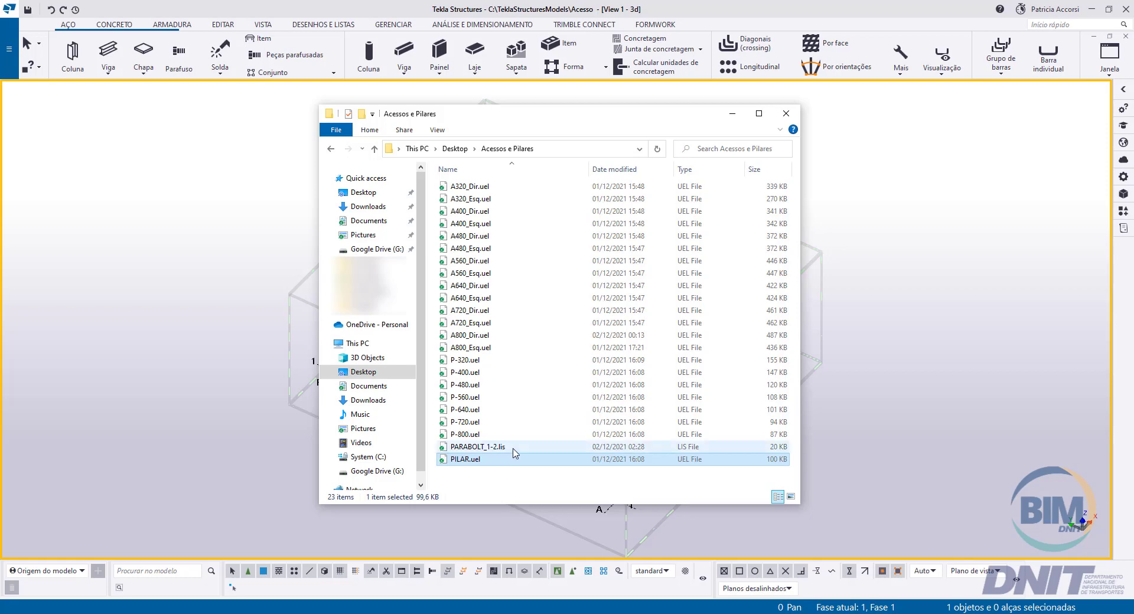
# Step: Copy PARABOLT_1-2.lis from the Acessos e Pilares folder into the Acesso model folder under C:\TeklaStructuresModels
pyautogui.click(517, 449)
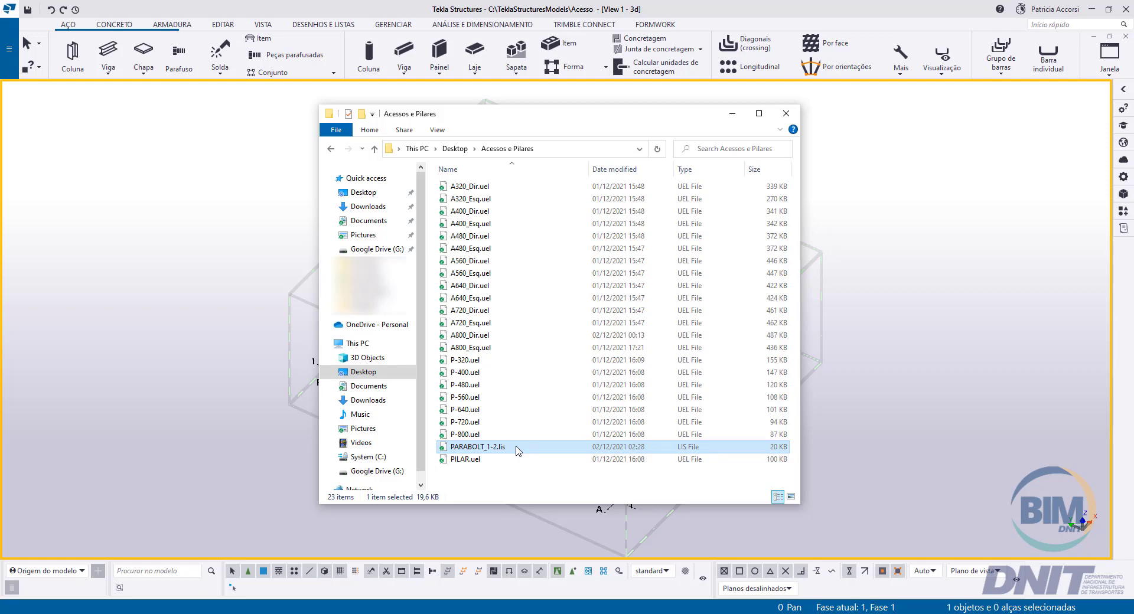
pyautogui.rightClick(517, 451)
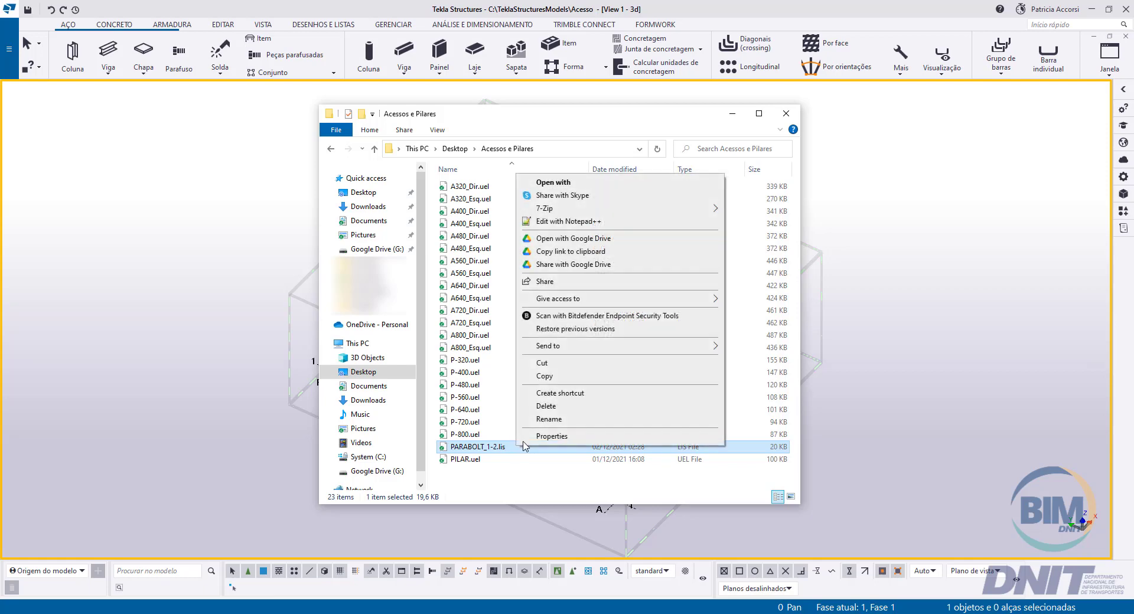
pyautogui.click(589, 376)
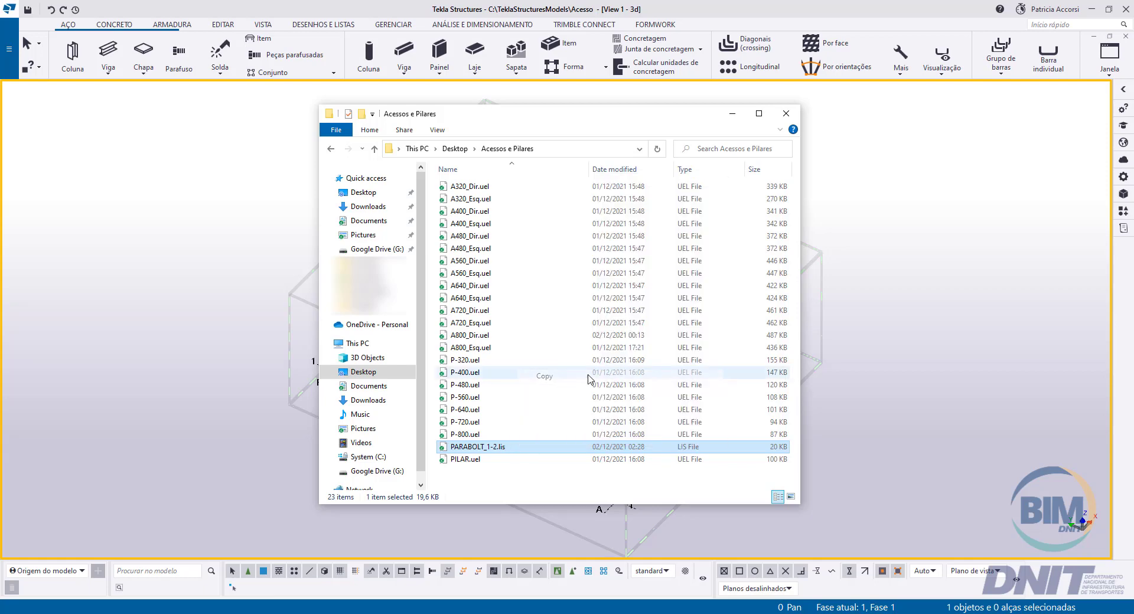
pyautogui.click(365, 458)
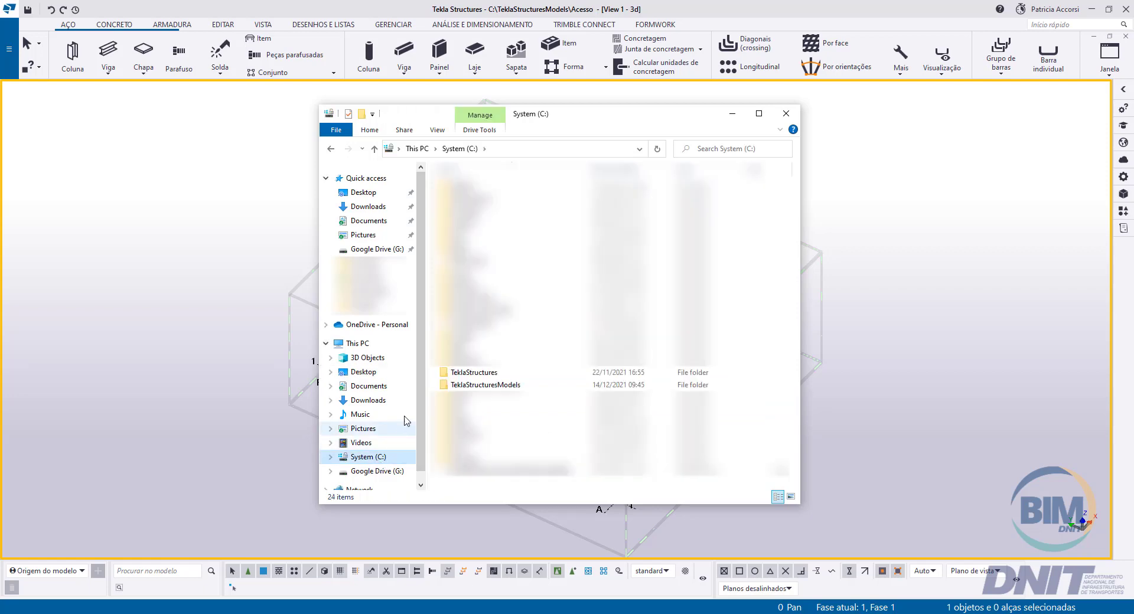
pyautogui.click(467, 387)
pyautogui.doubleClick(466, 387)
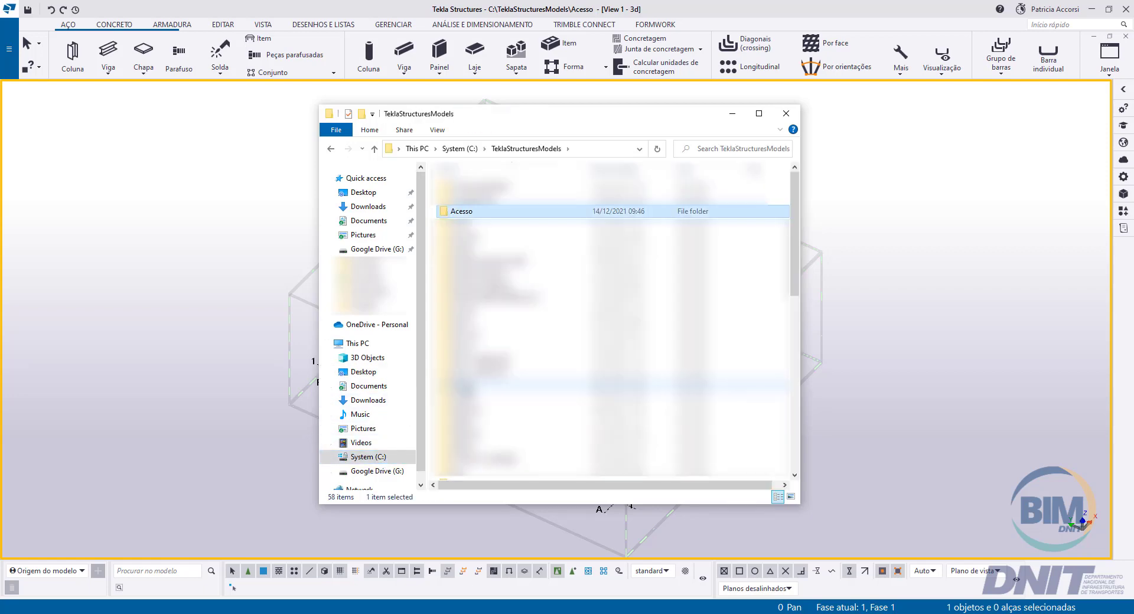
pyautogui.doubleClick(485, 216)
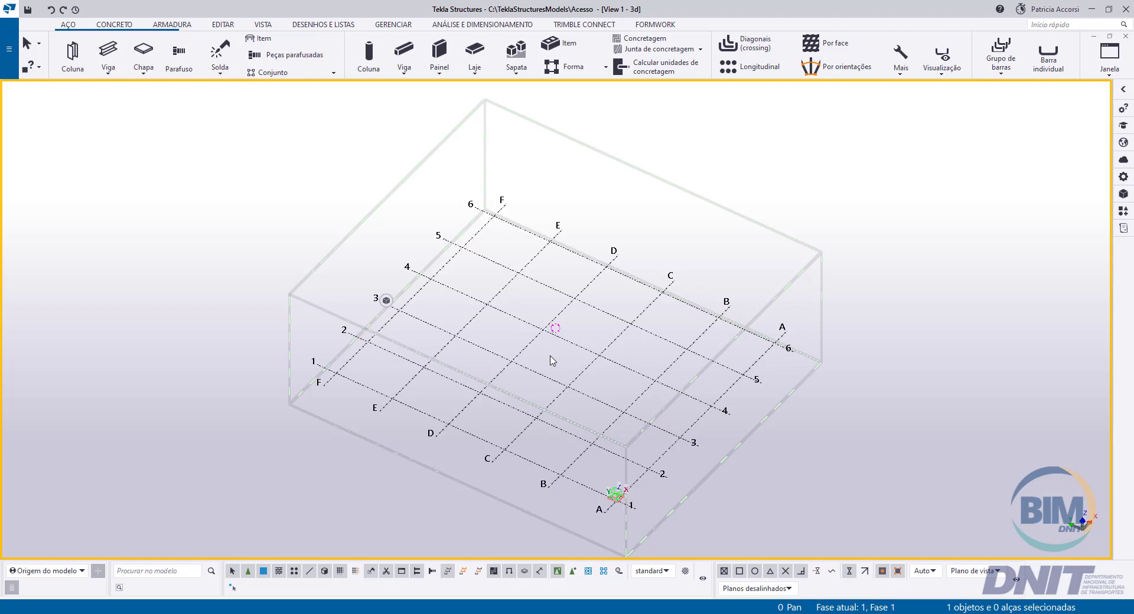
# Step: Import the custom component A320_Dir.uel from the desktop folder Acessos e Pilares into the component catalog
pyautogui.click(1122, 214)
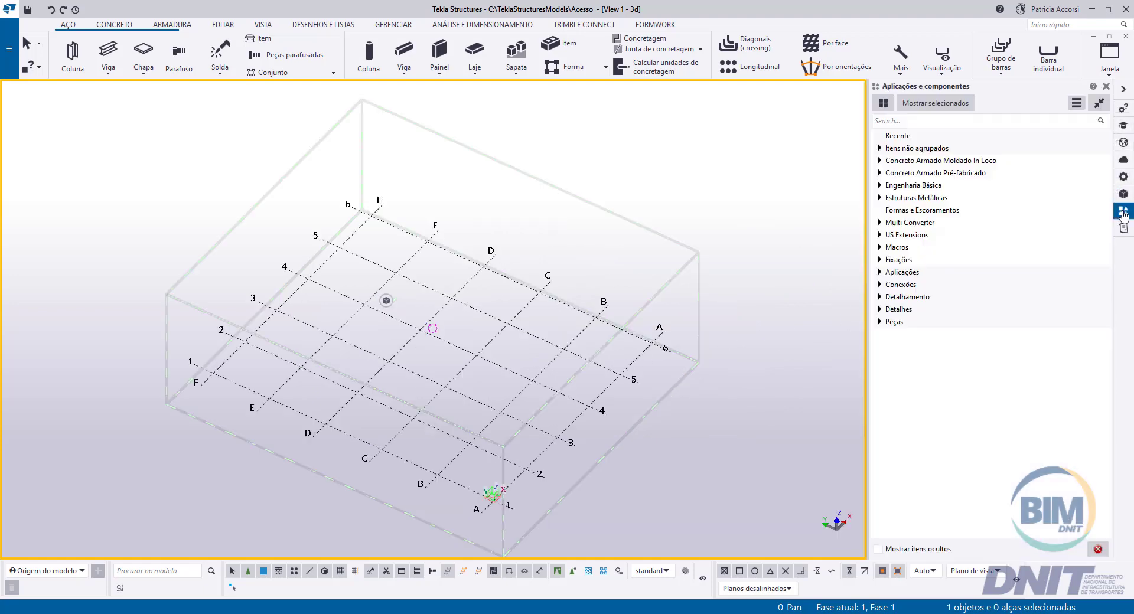
pyautogui.click(1076, 104)
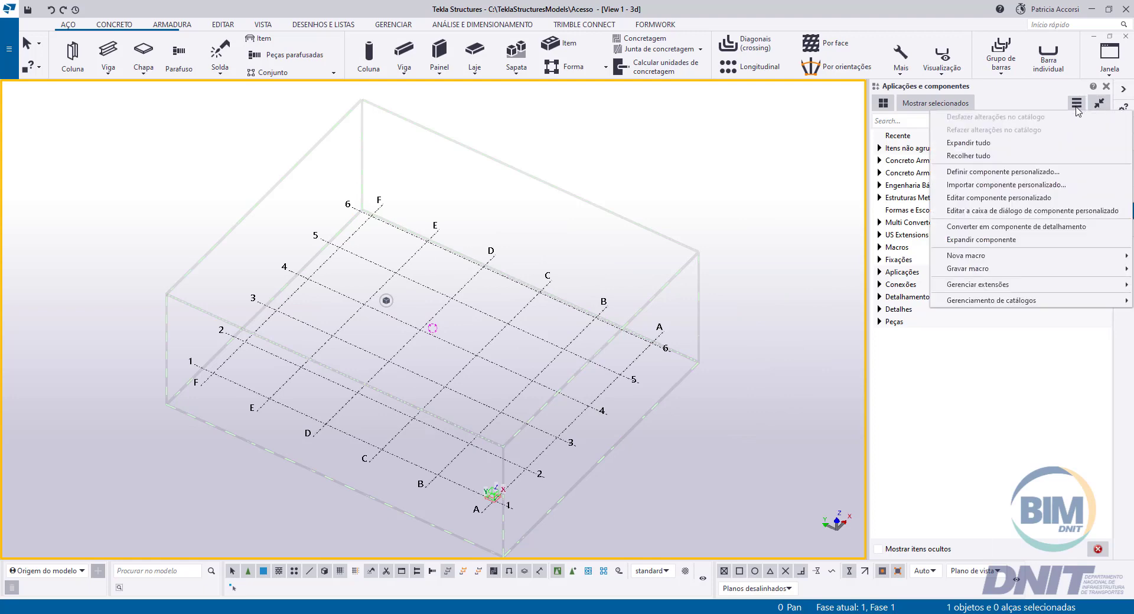
pyautogui.click(1091, 186)
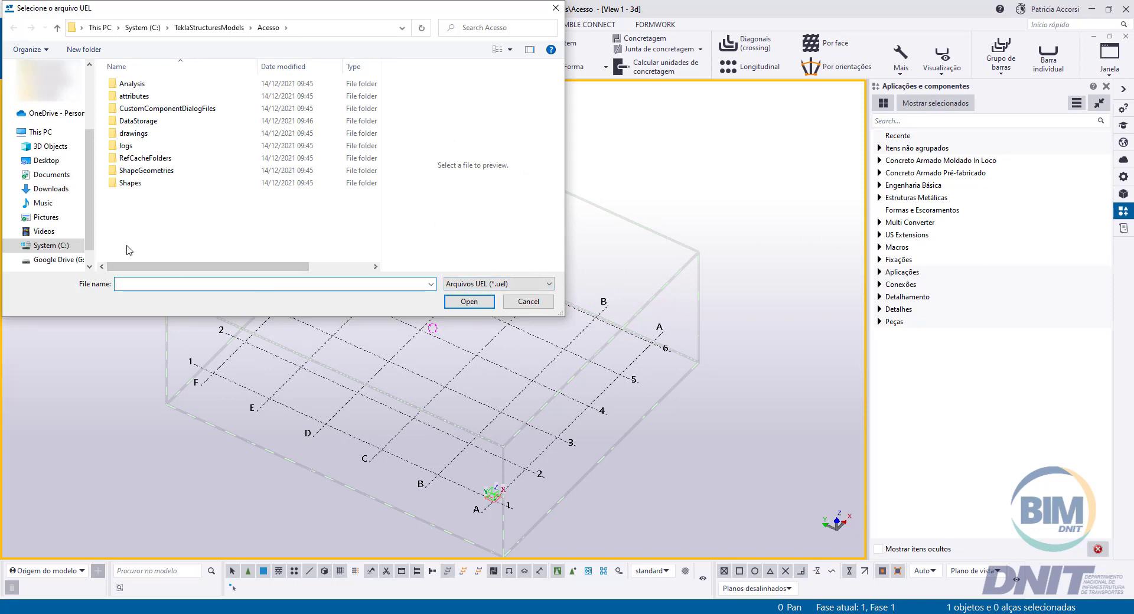
pyautogui.click(50, 161)
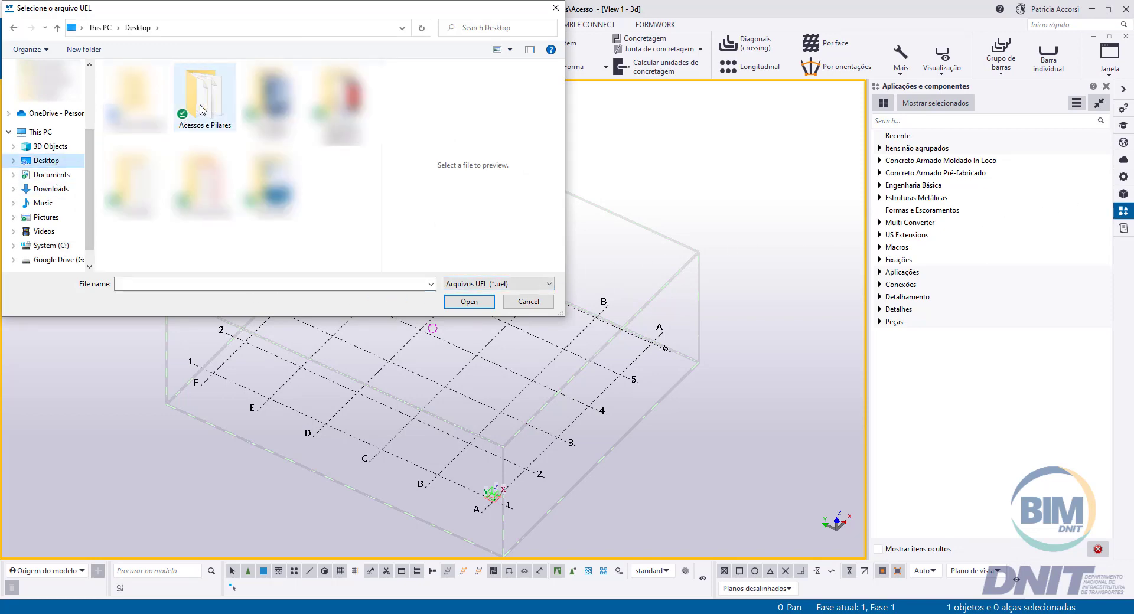
pyautogui.click(201, 109)
pyautogui.doubleClick(200, 110)
pyautogui.click(138, 83)
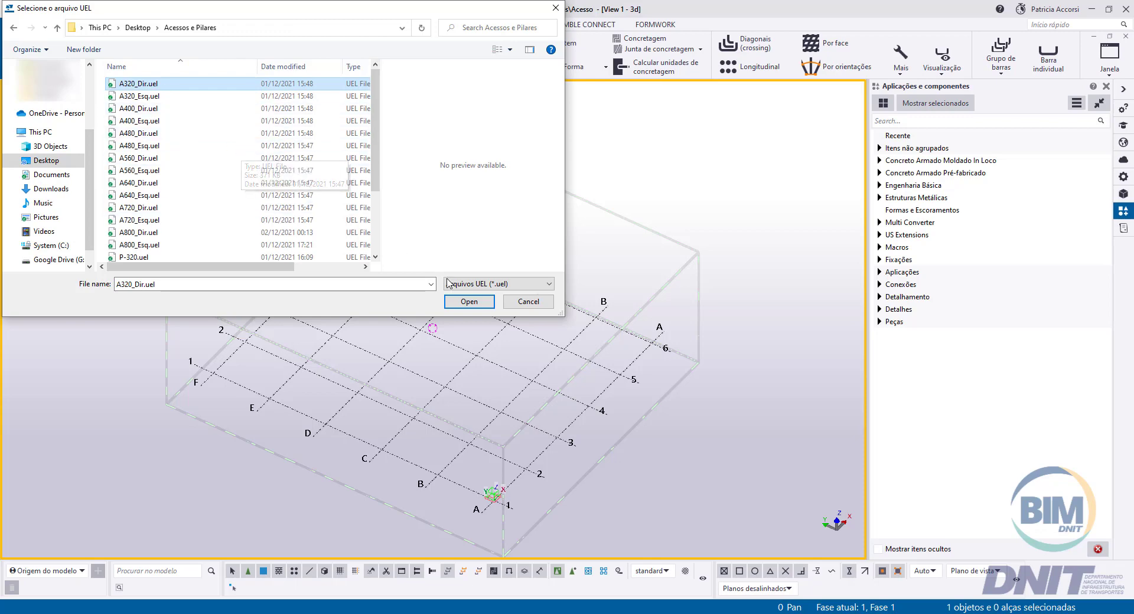
pyautogui.click(469, 302)
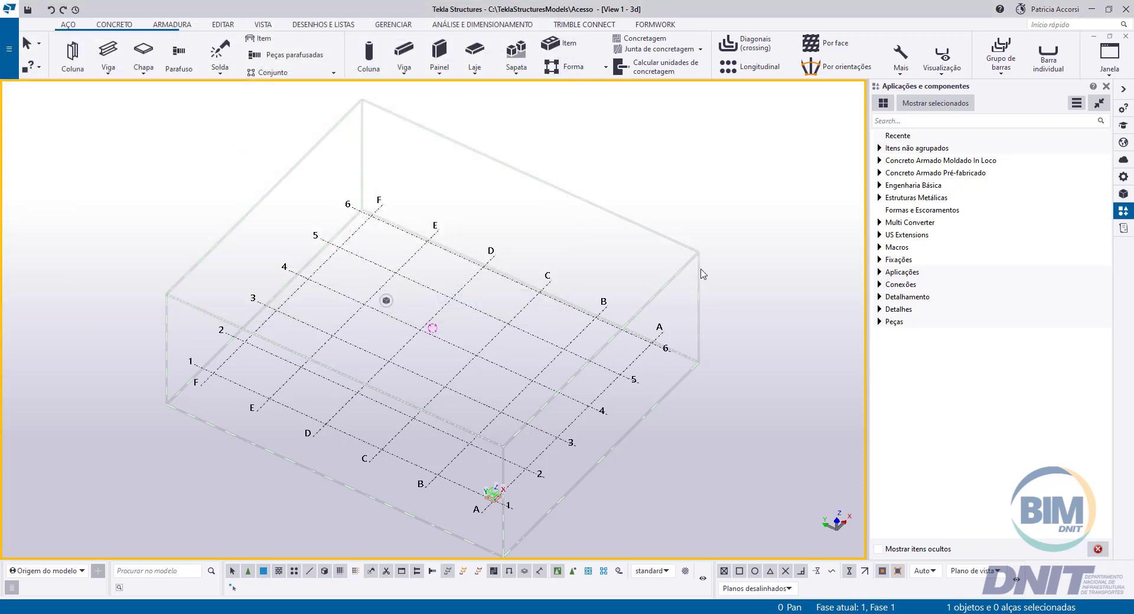
# Step: Import the custom components A320_Esq.uel and PILAR.uel from the Acessos e Pilares folder, keeping all existing components instead of replacing them
pyautogui.click(1075, 105)
pyautogui.click(1004, 184)
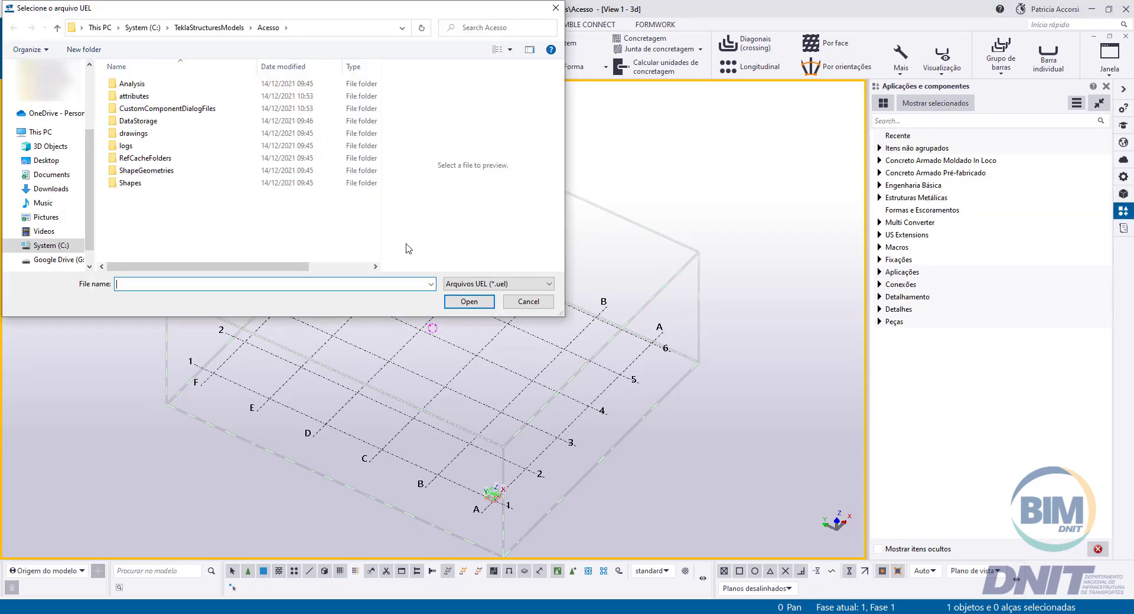
pyautogui.click(47, 160)
pyautogui.doubleClick(195, 101)
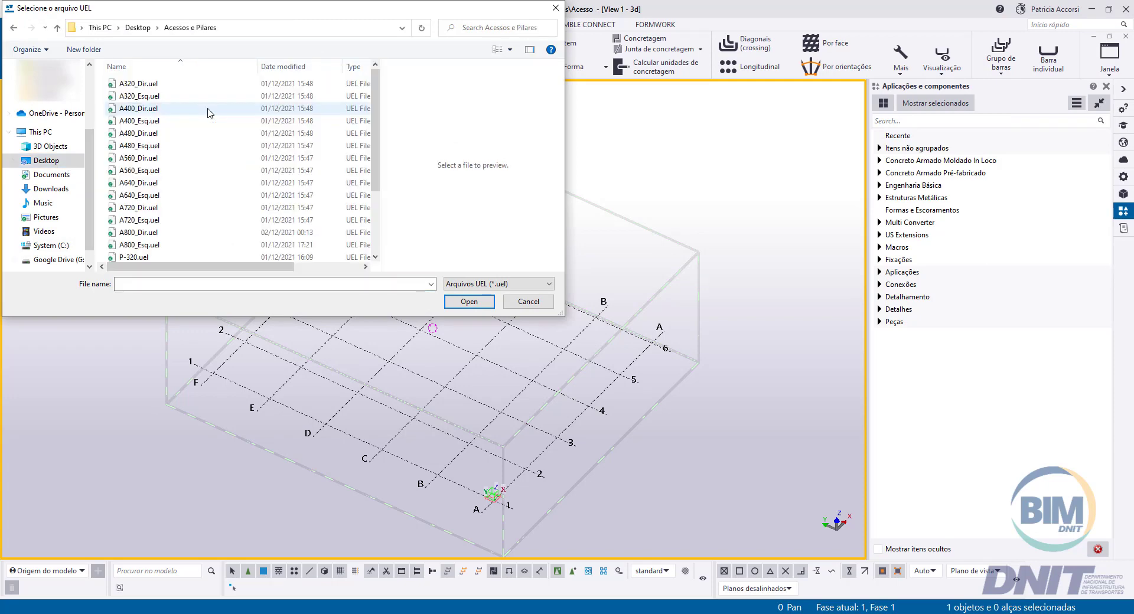
pyautogui.click(184, 100)
pyautogui.click(469, 301)
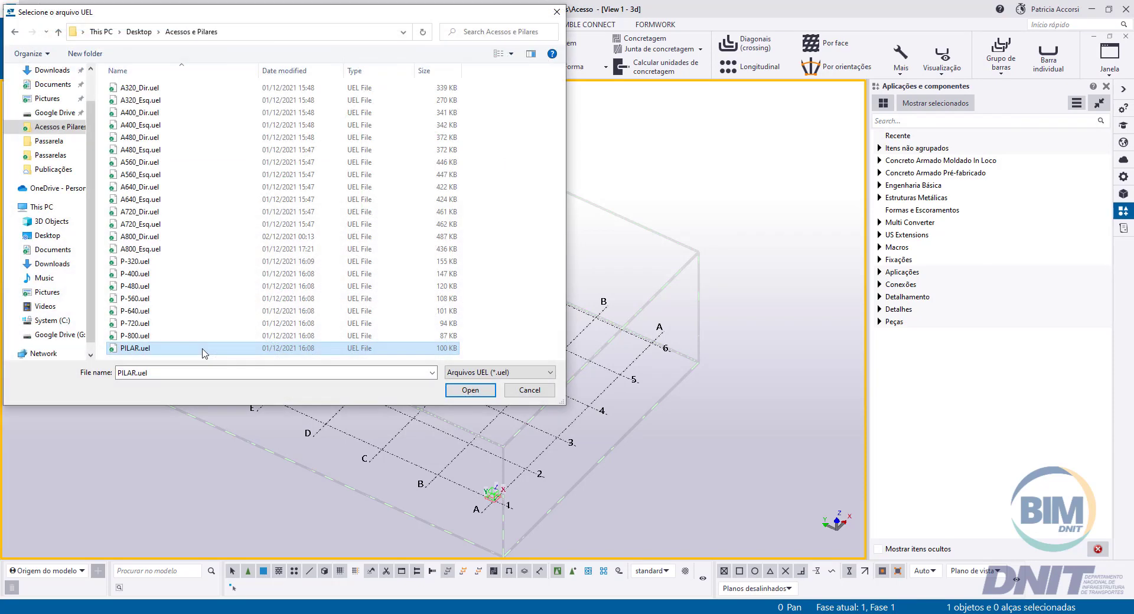
pyautogui.click(470, 390)
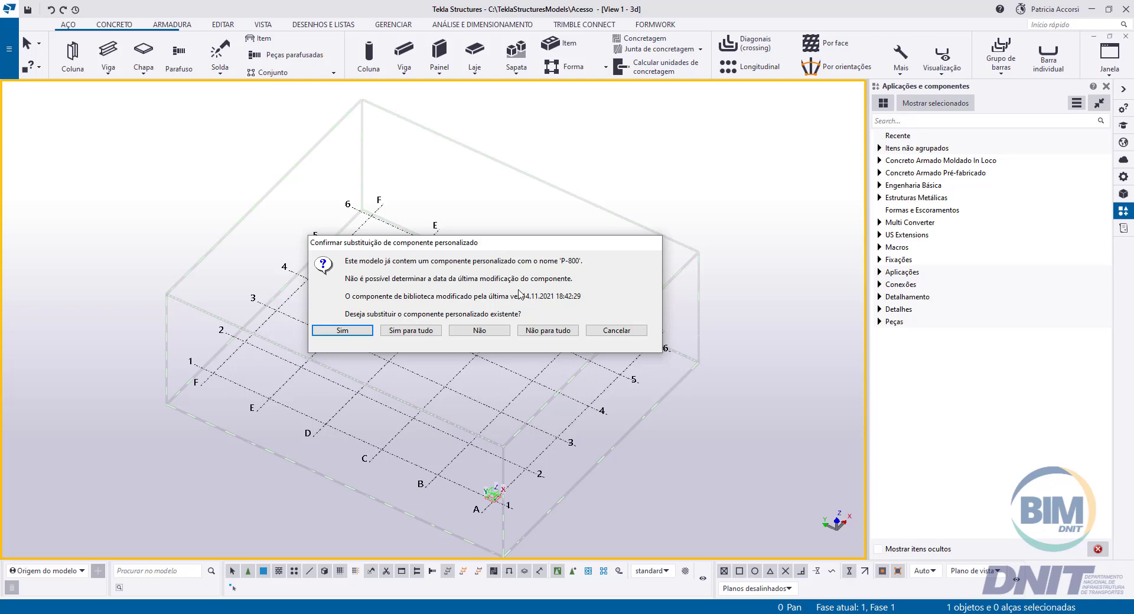
pyautogui.click(550, 331)
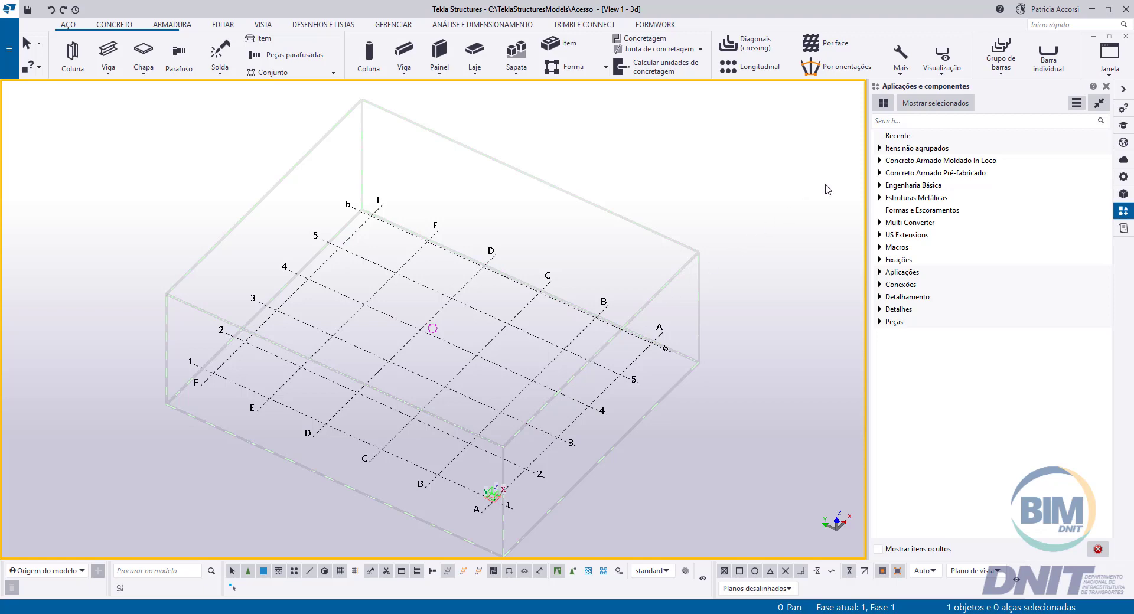
# Step: Check the imported components by searching the component catalog for "A", "P-" and "Pilar"
pyautogui.click(922, 121)
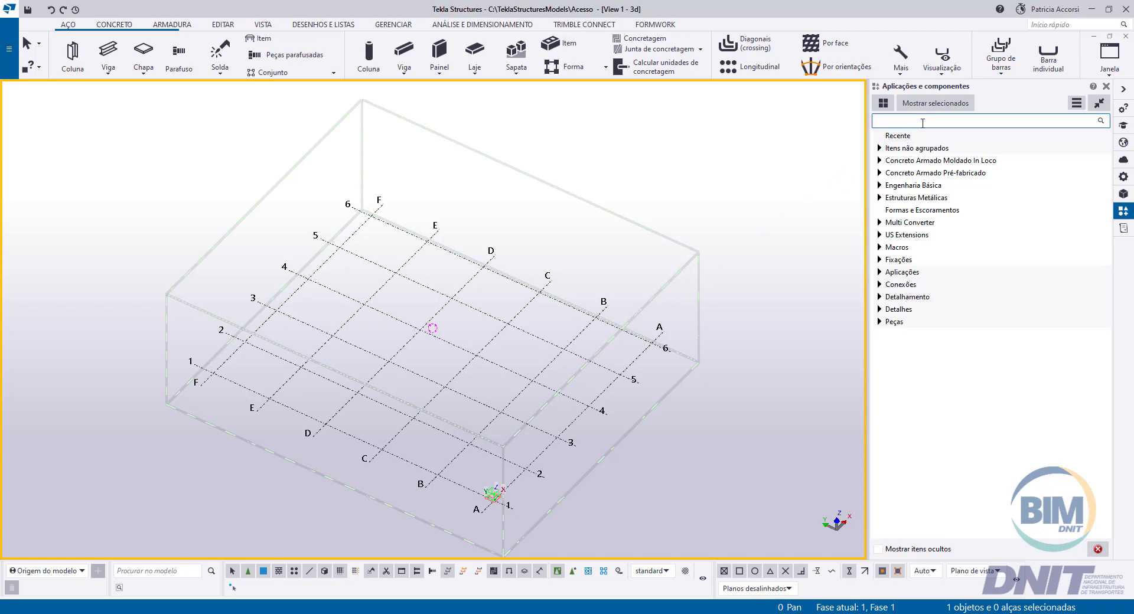
pyautogui.write('A')
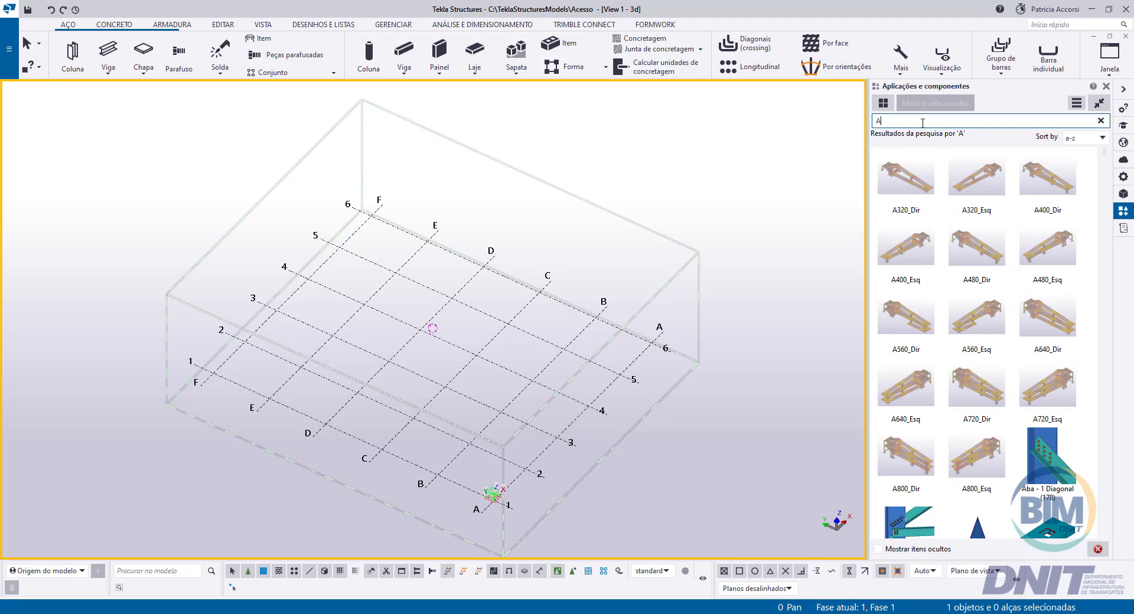
pyautogui.press('BackSpace')
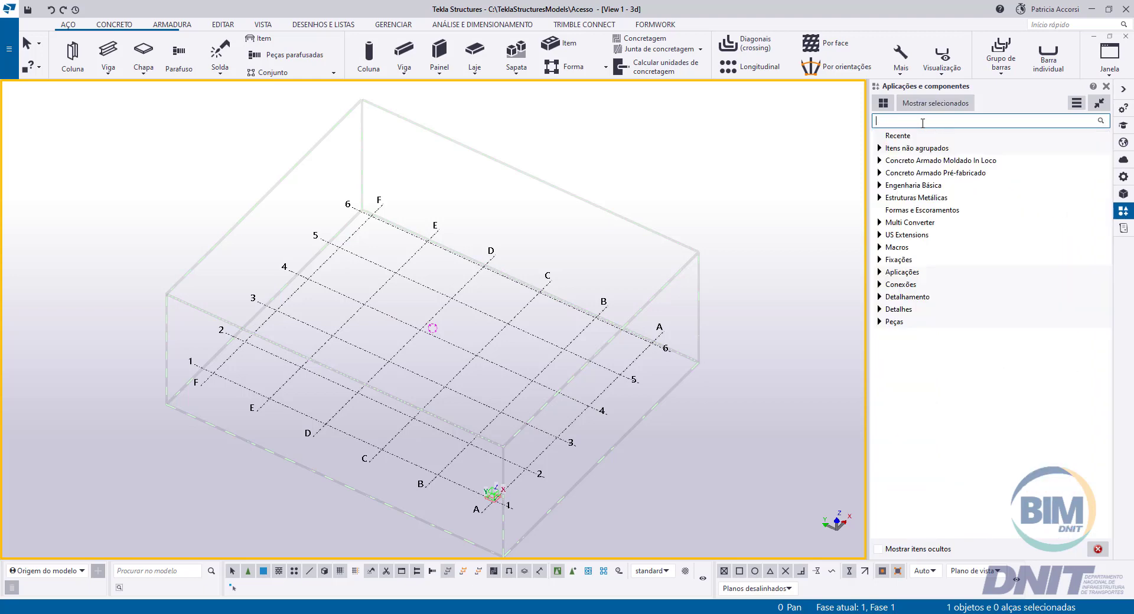
pyautogui.write('P-')
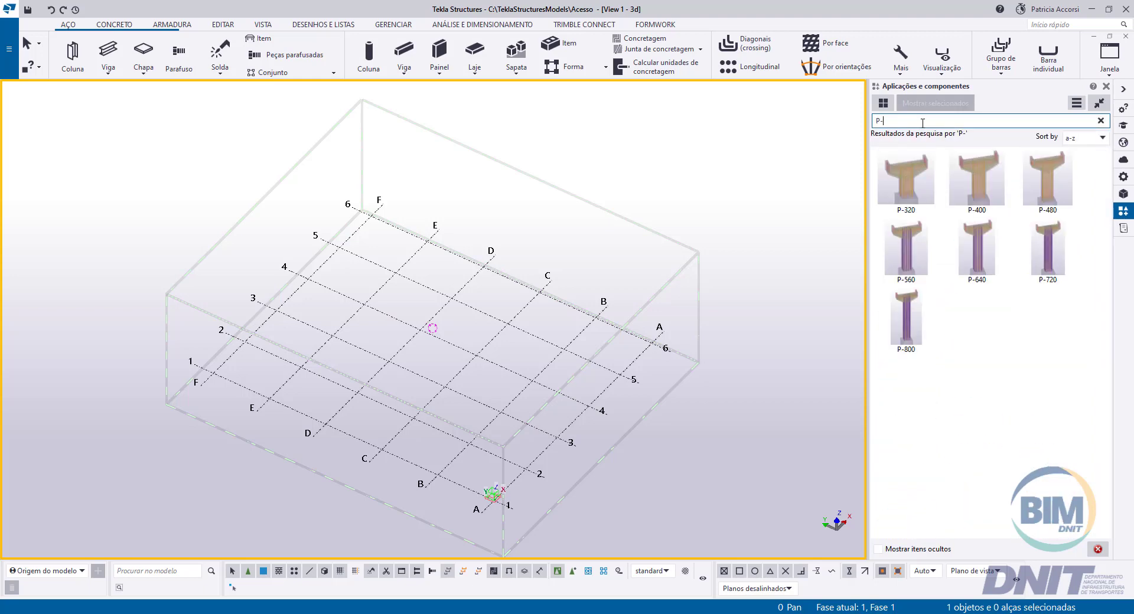
pyautogui.press('BackSpace')
pyautogui.write('ilar')
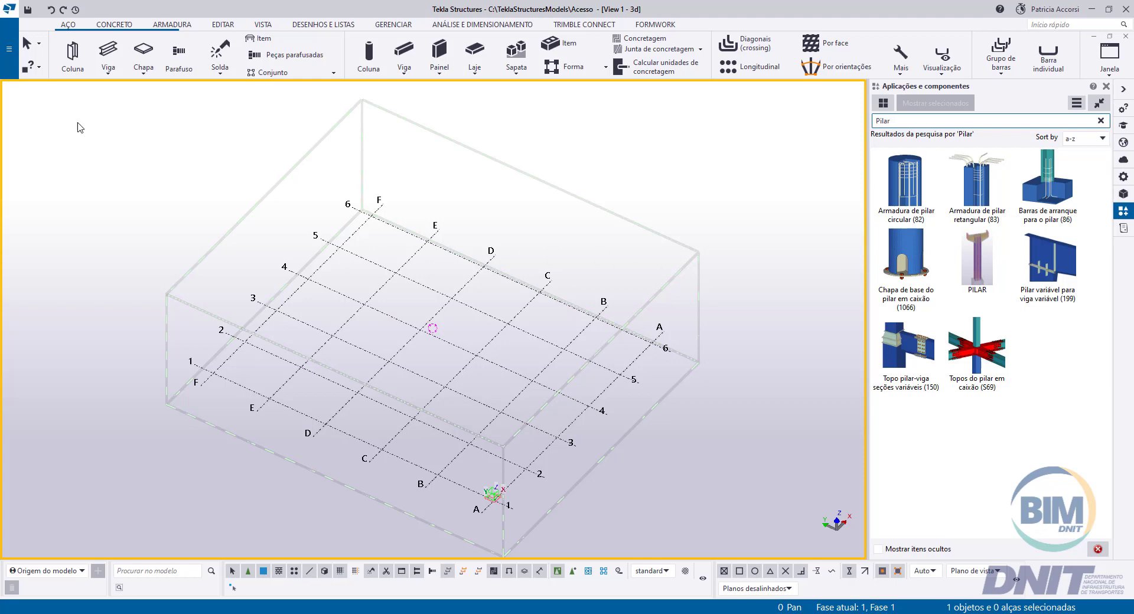
# Step: Open the profile catalog for modification and load PARABOLT_1-2.lis from the Acesso model folder for import
pyautogui.click(11, 70)
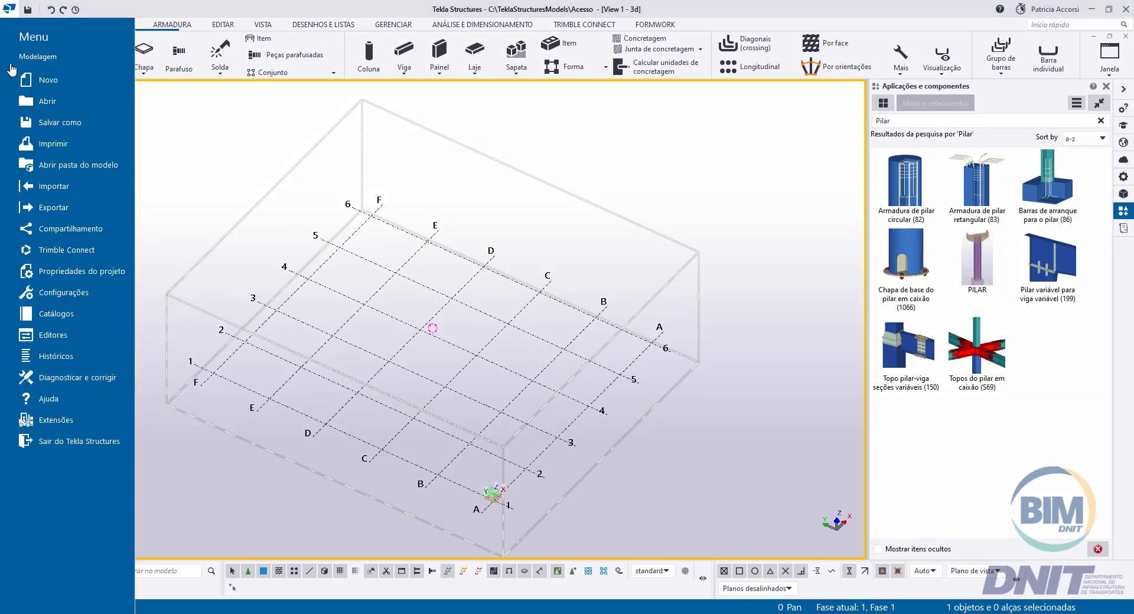
pyautogui.click(86, 313)
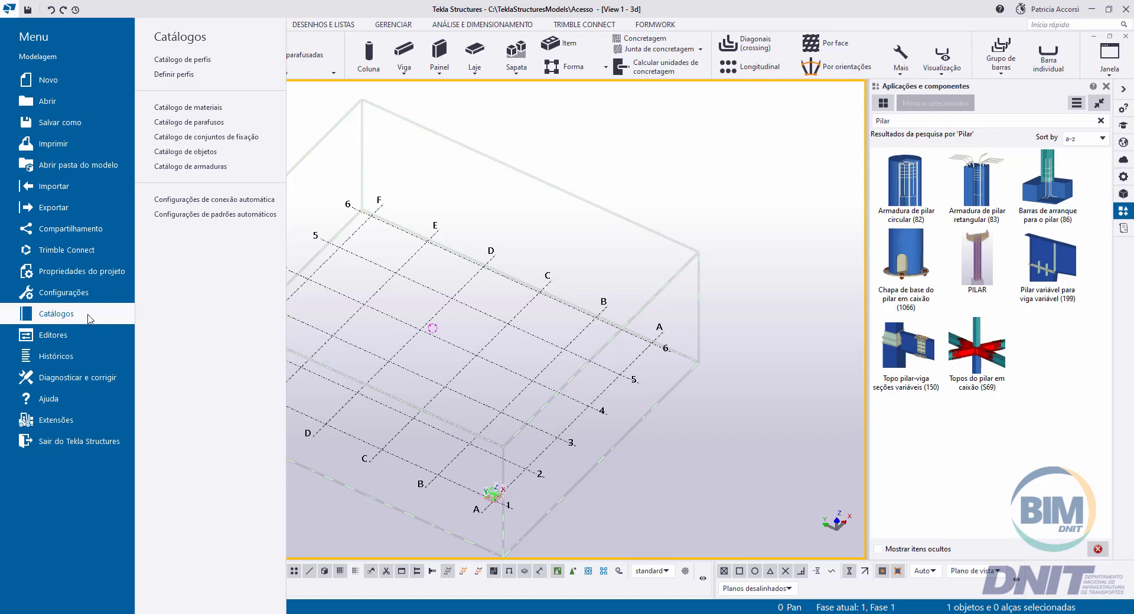
pyautogui.click(245, 62)
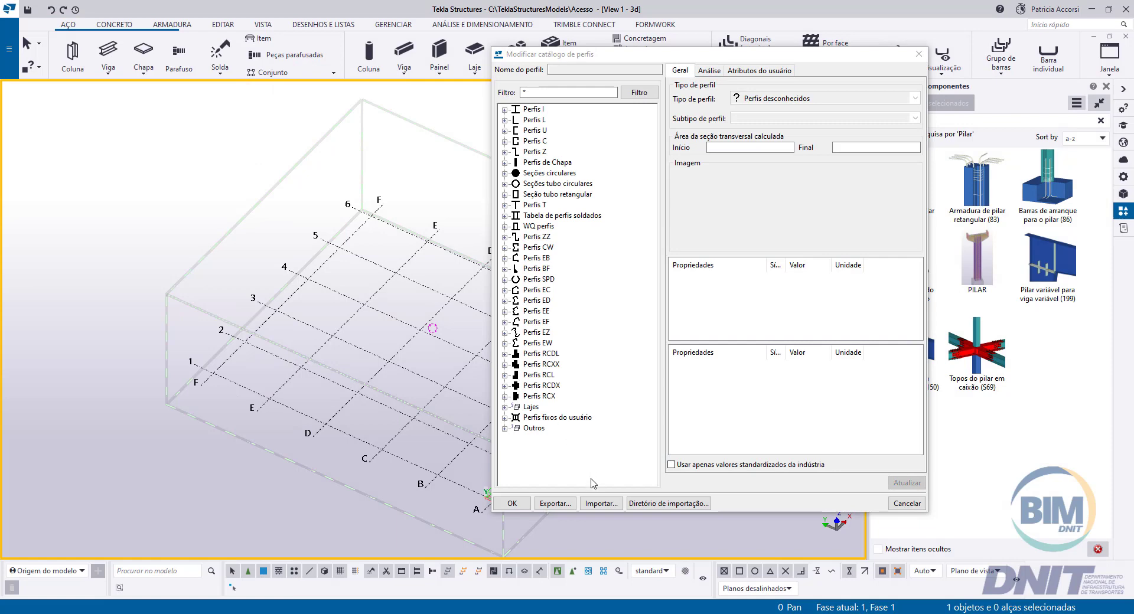
pyautogui.click(598, 504)
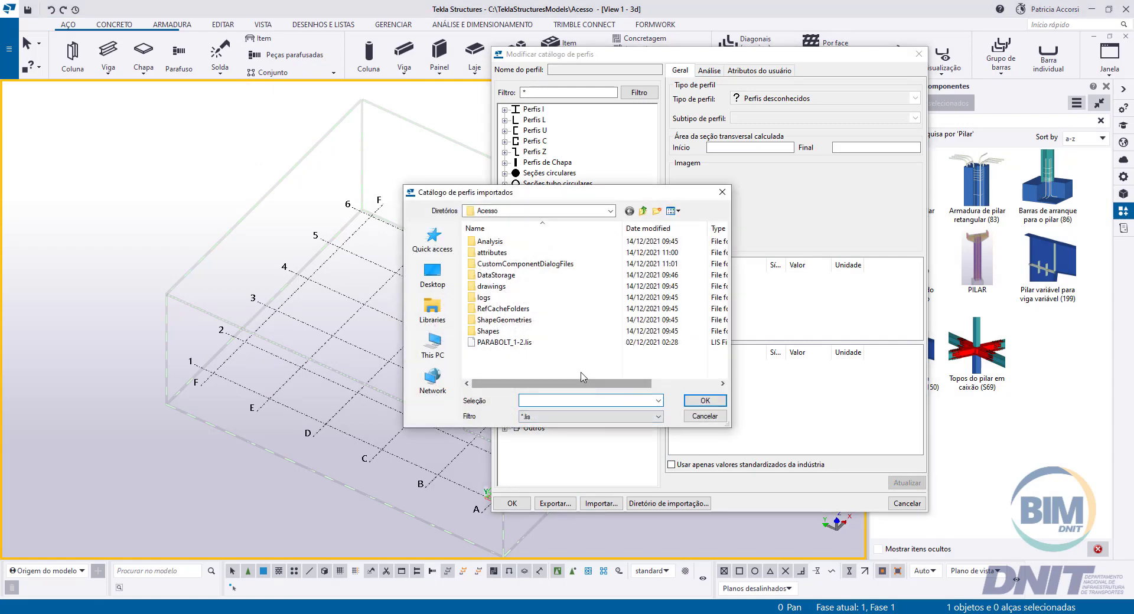
pyautogui.click(517, 343)
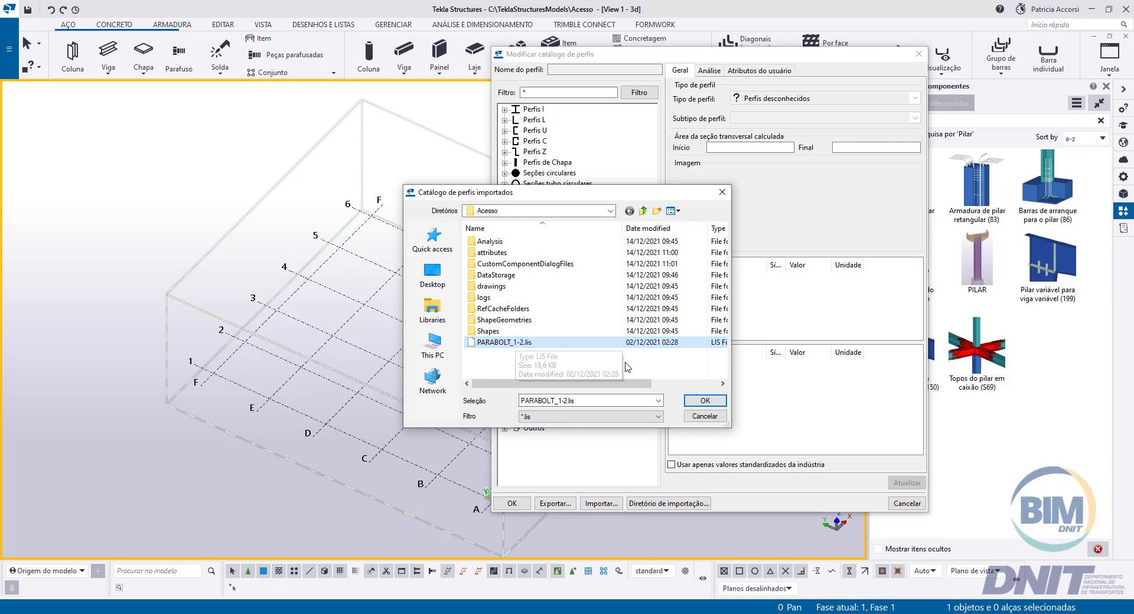
pyautogui.click(705, 402)
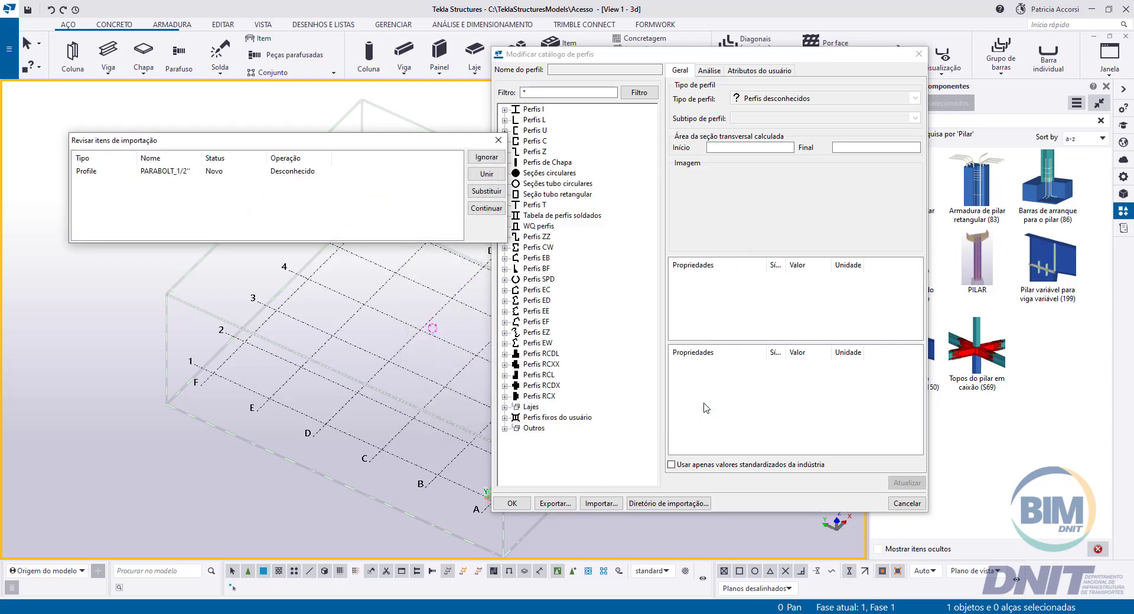
# Step: Merge the PARABOLT_1/2" profile into the profile catalog and continue the import
pyautogui.click(323, 170)
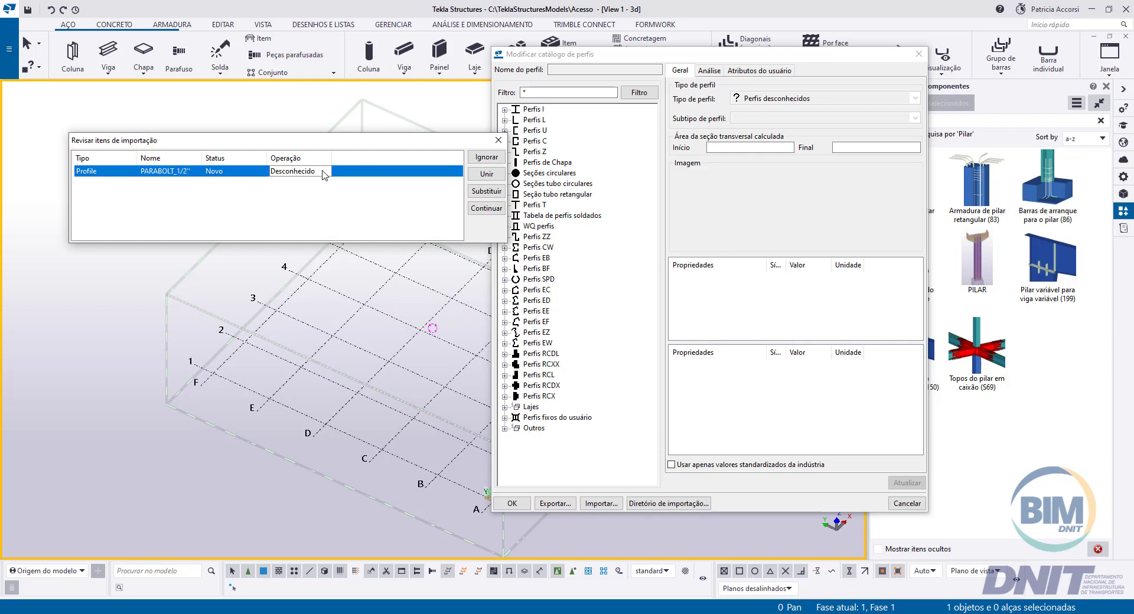
pyautogui.click(487, 175)
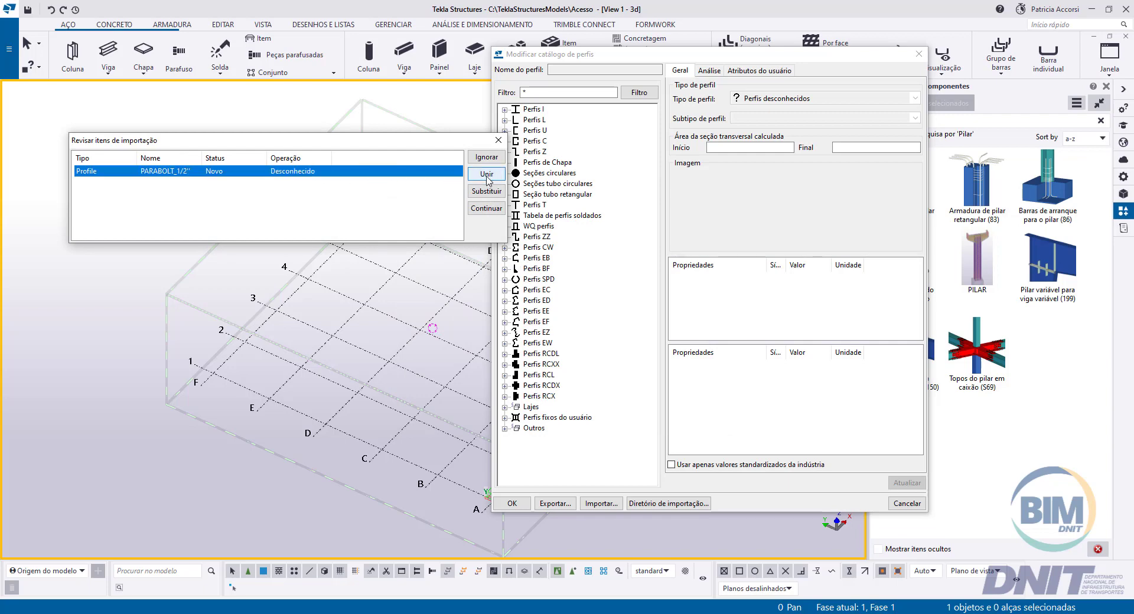
pyautogui.click(487, 208)
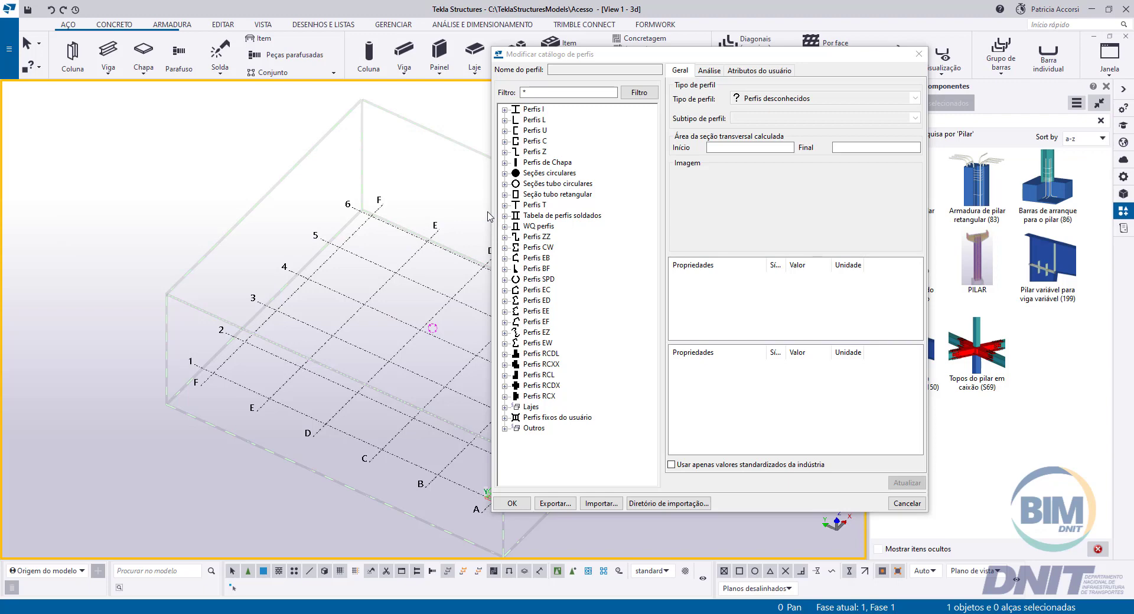
# Step: Accept the profile catalog changes, save them in the model folder, and close the component catalog
pyautogui.click(513, 504)
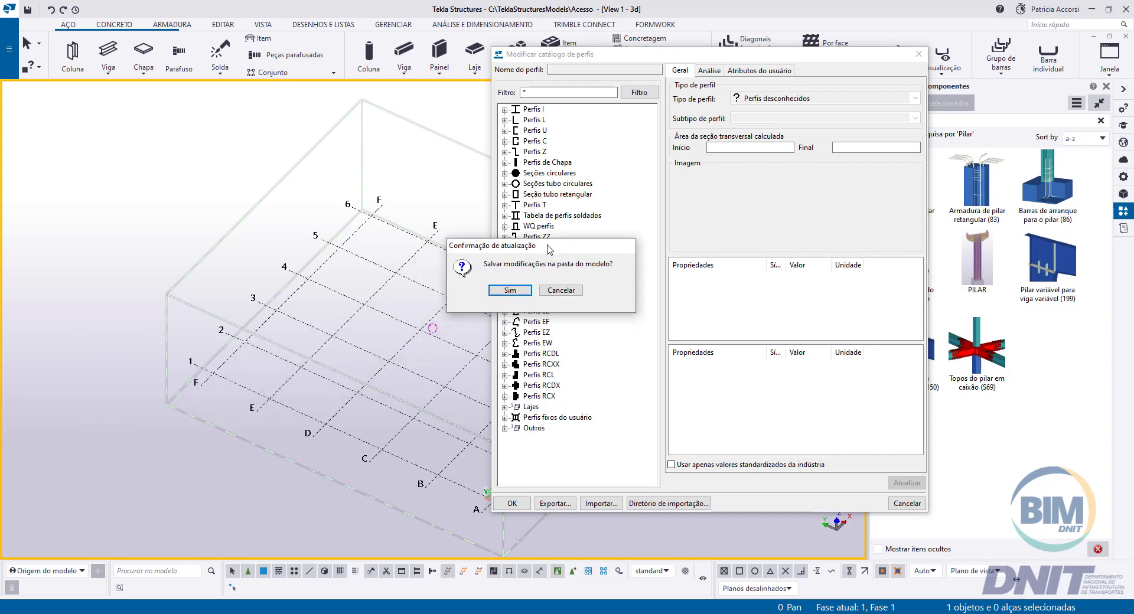
pyautogui.click(507, 294)
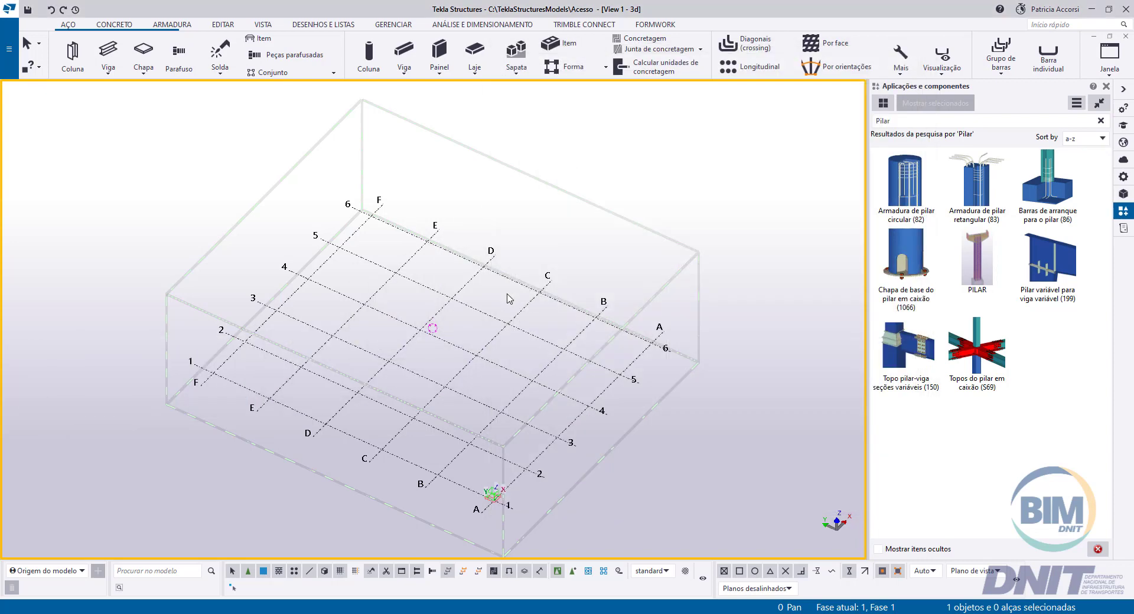
pyautogui.click(1106, 87)
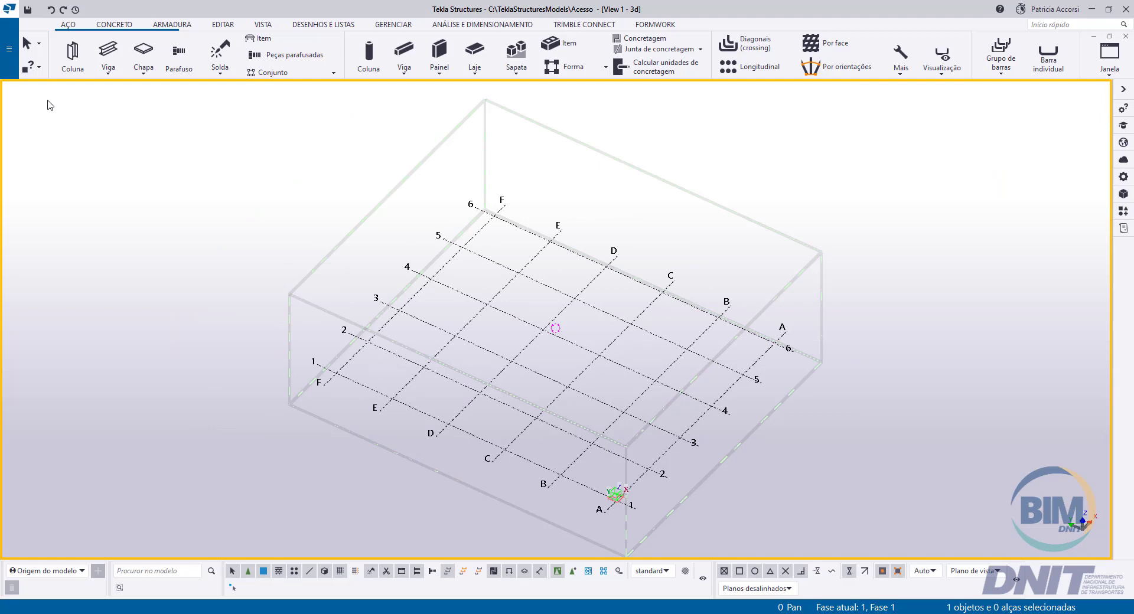
# Step: In the units and decimals options, set the modelling length (Comprimento) unit to cm
pyautogui.click(10, 72)
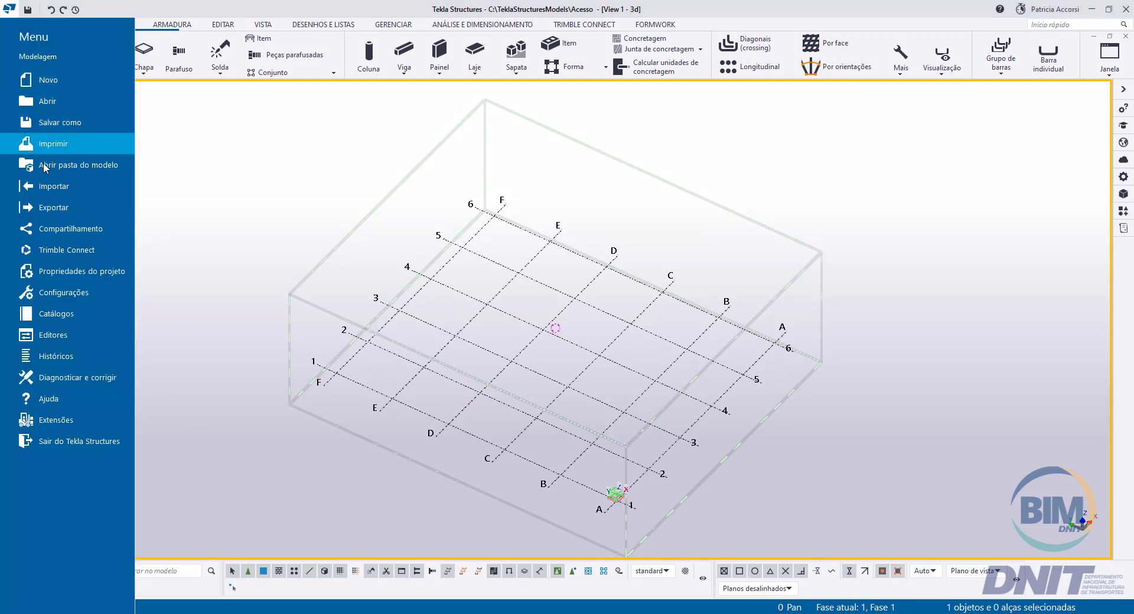
pyautogui.click(93, 292)
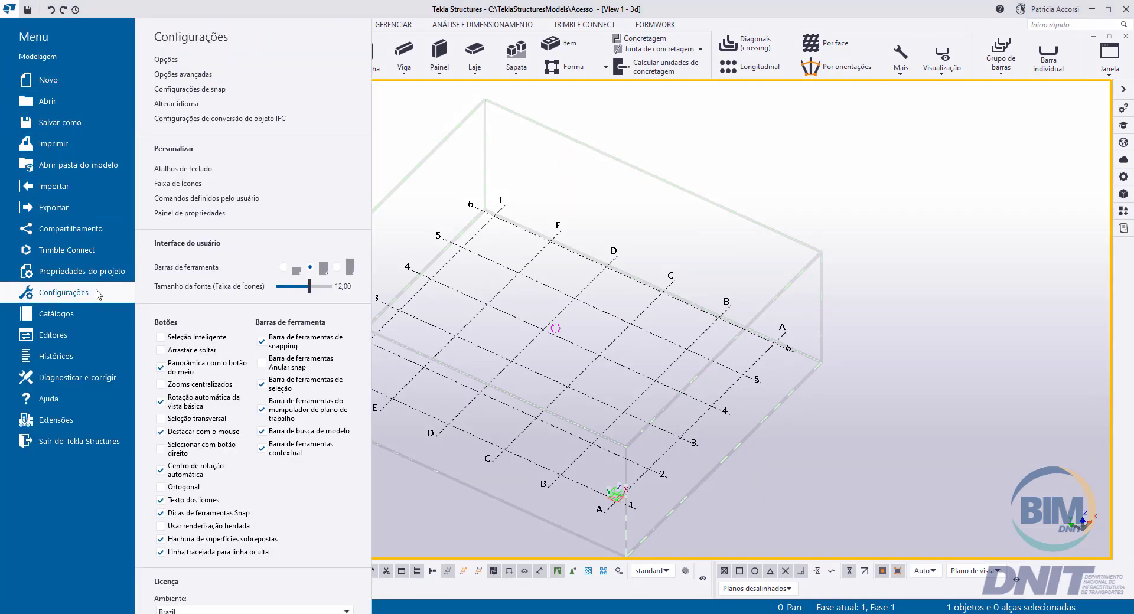
pyautogui.click(177, 59)
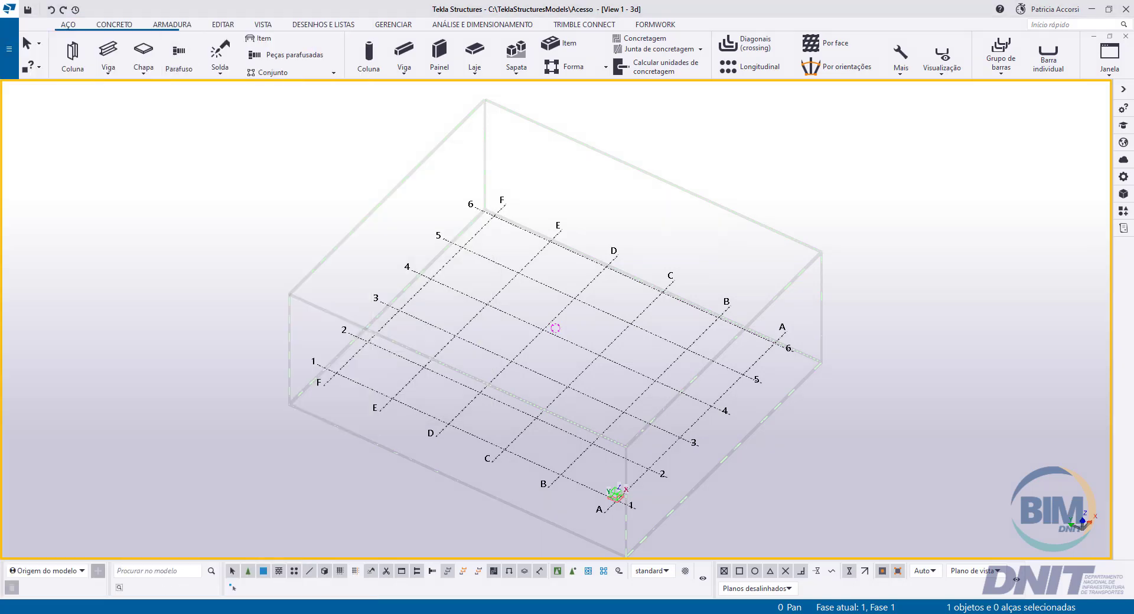
pyautogui.moveTo(575, 122); pyautogui.dragTo(658, 122)
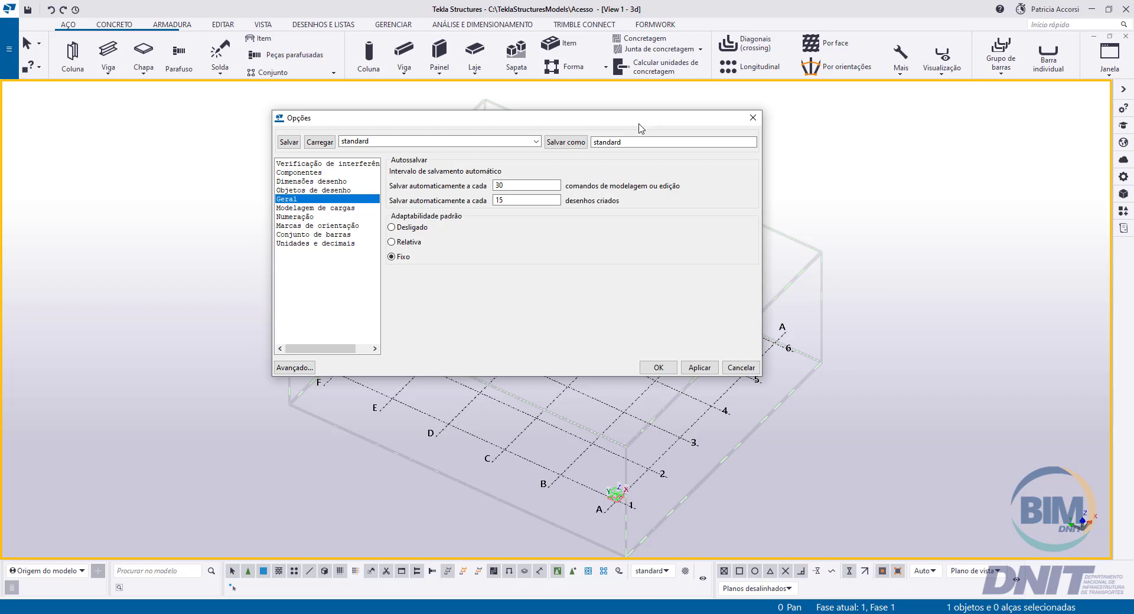
pyautogui.click(316, 244)
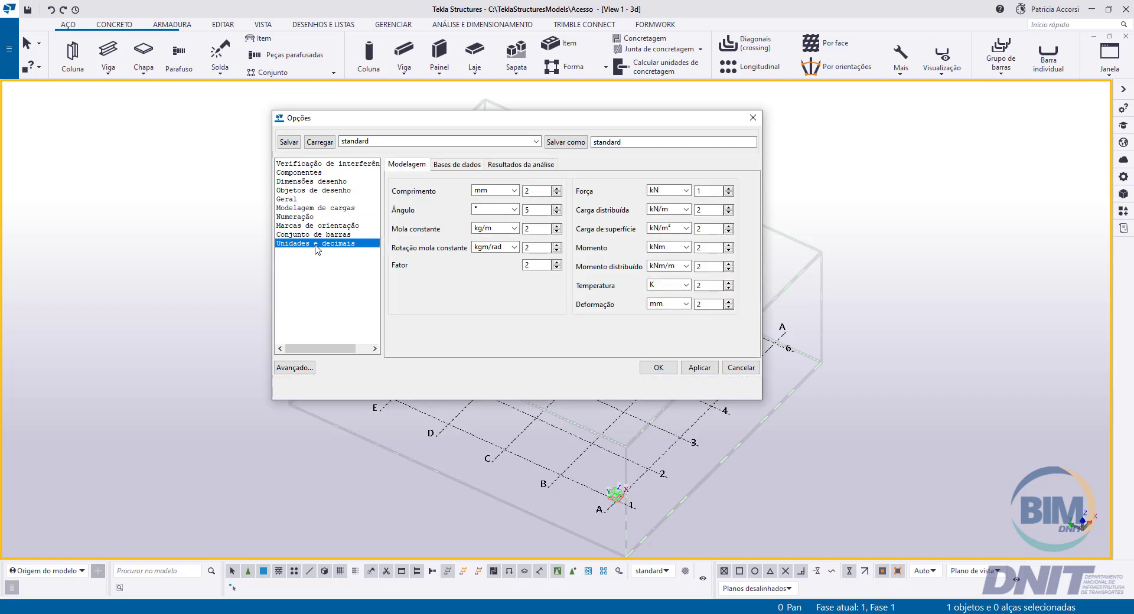
pyautogui.click(514, 192)
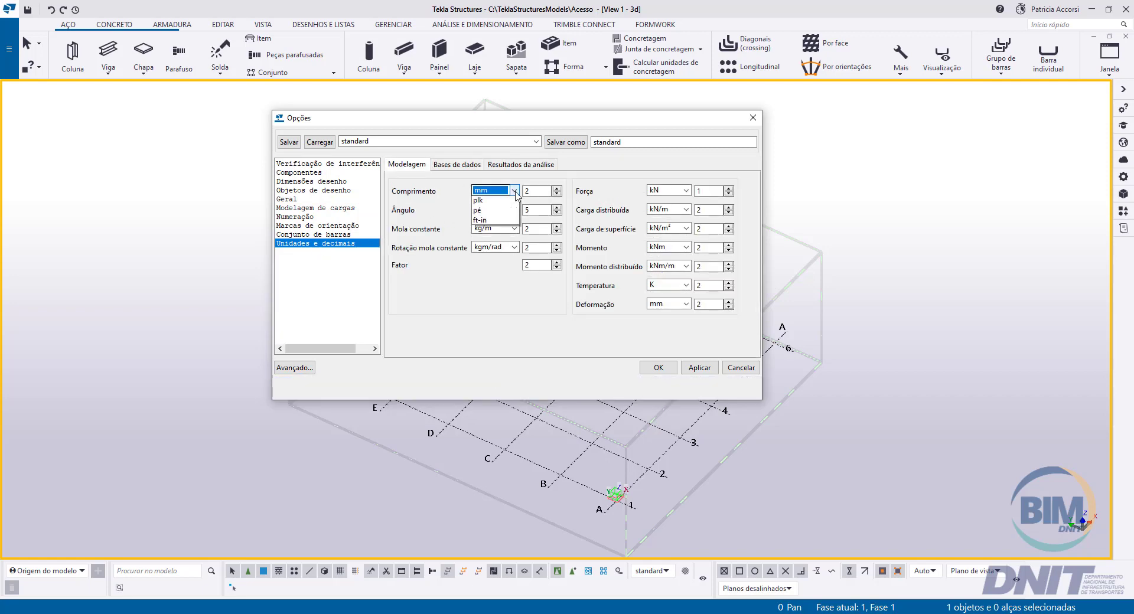
pyautogui.scroll(1, 494, 212)
pyautogui.click(493, 217)
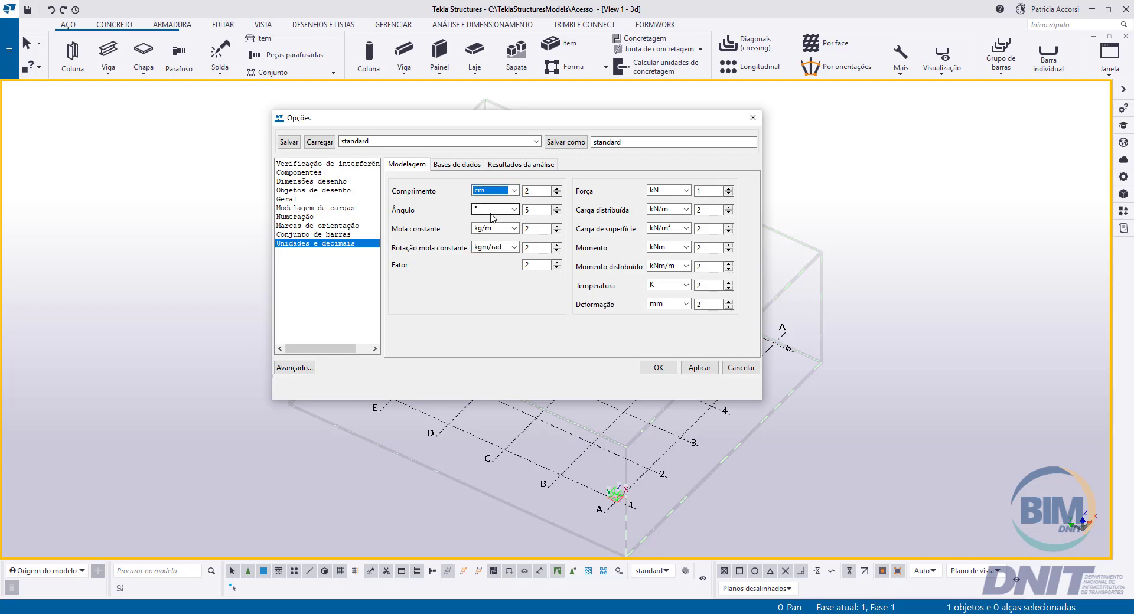
# Step: Set the database unit for profile section dimensions (Dimensões da seção) to cm and apply the options
pyautogui.click(461, 168)
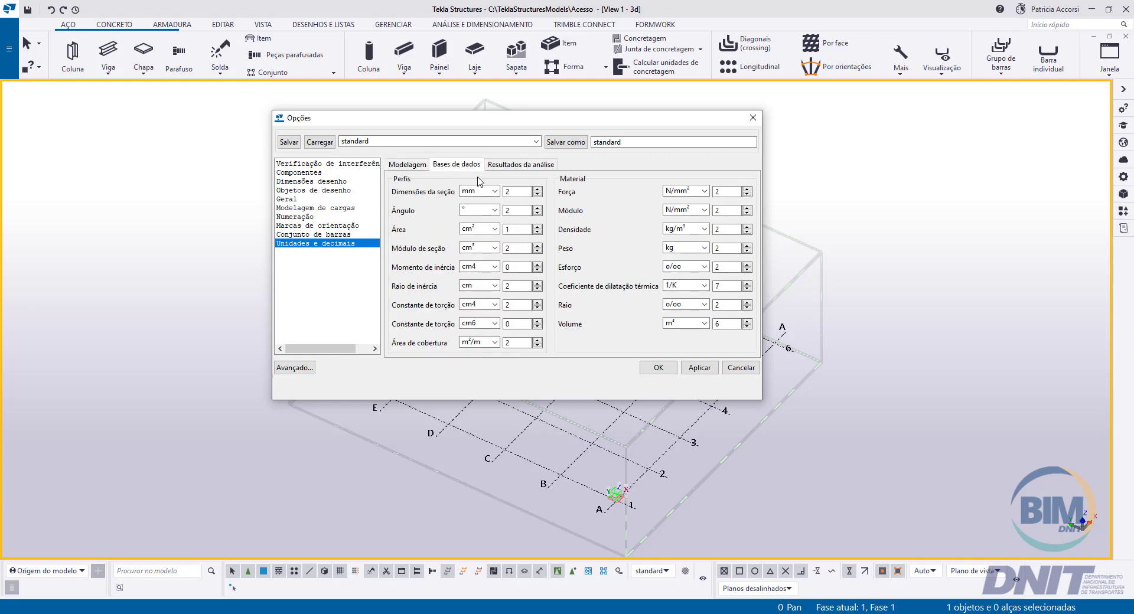
pyautogui.click(494, 192)
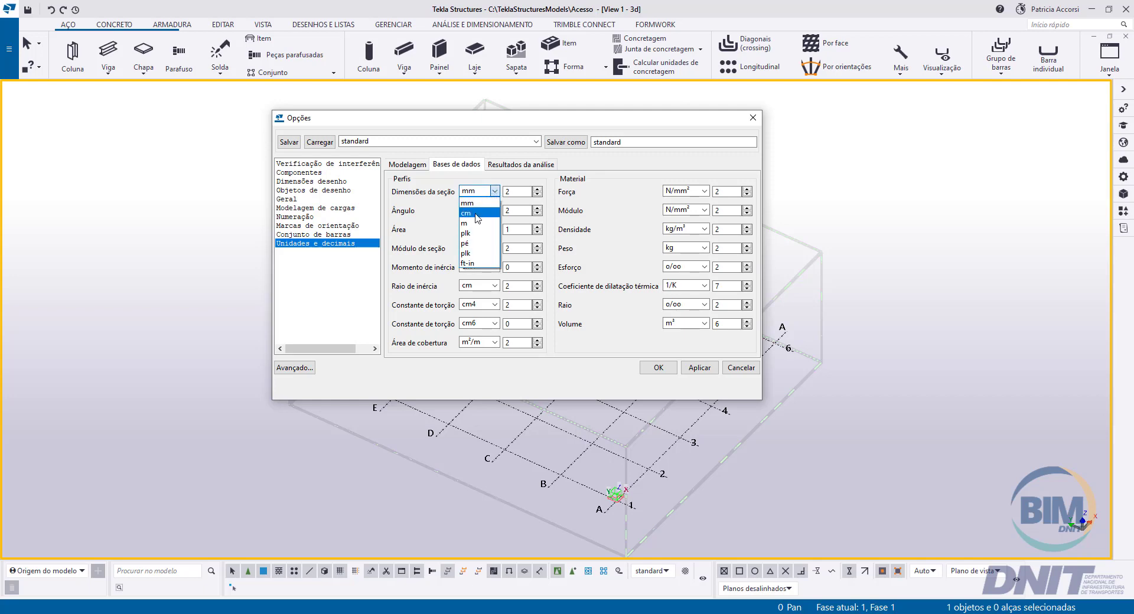
pyautogui.click(480, 213)
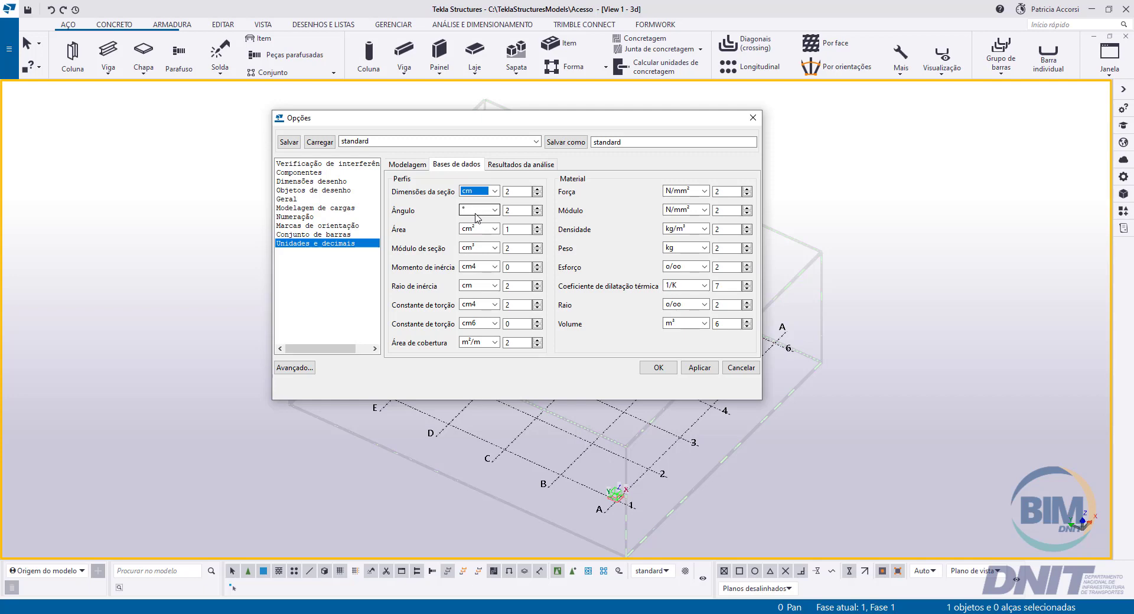
pyautogui.click(701, 369)
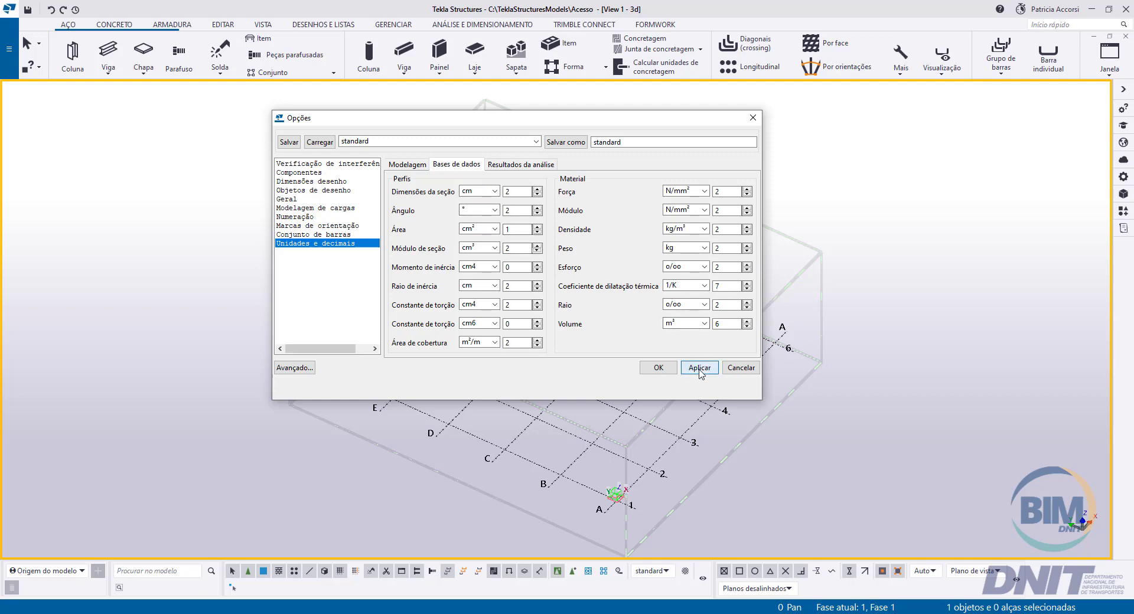
pyautogui.click(662, 371)
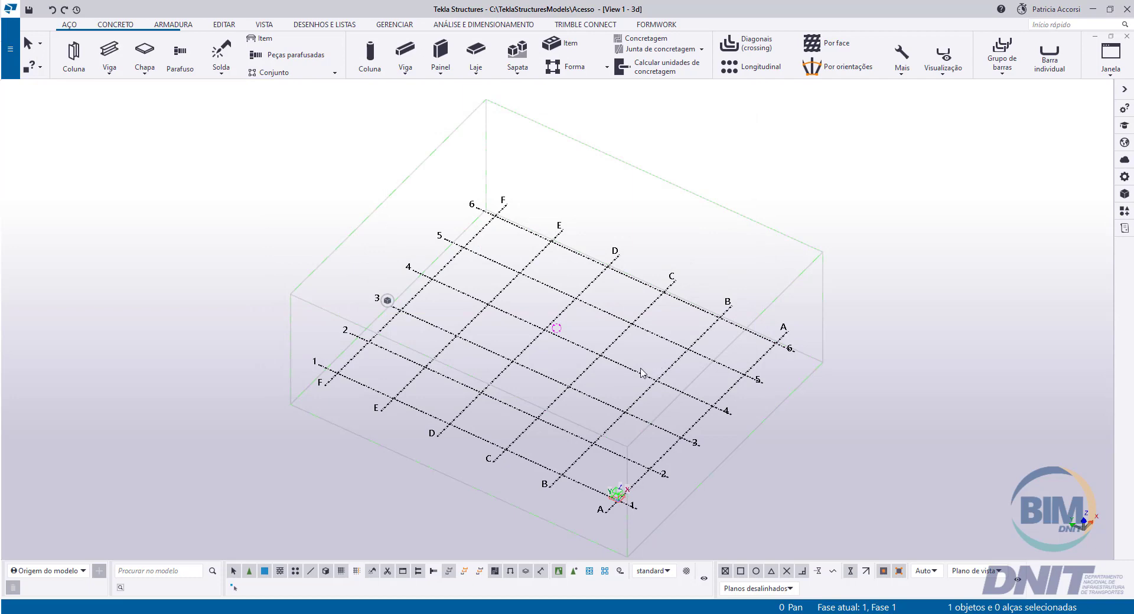
# Step: Set the rectangular grid's X coordinates to 0.00 2*260 35 2*1250 35 2*260
pyautogui.doubleClick(573, 344)
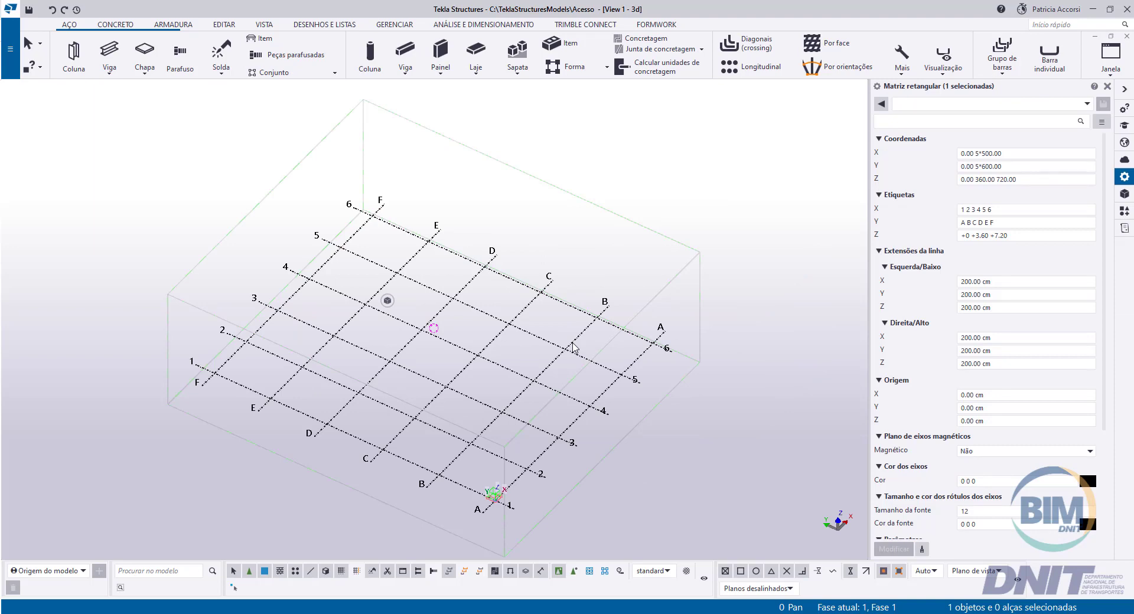
pyautogui.click(977, 153)
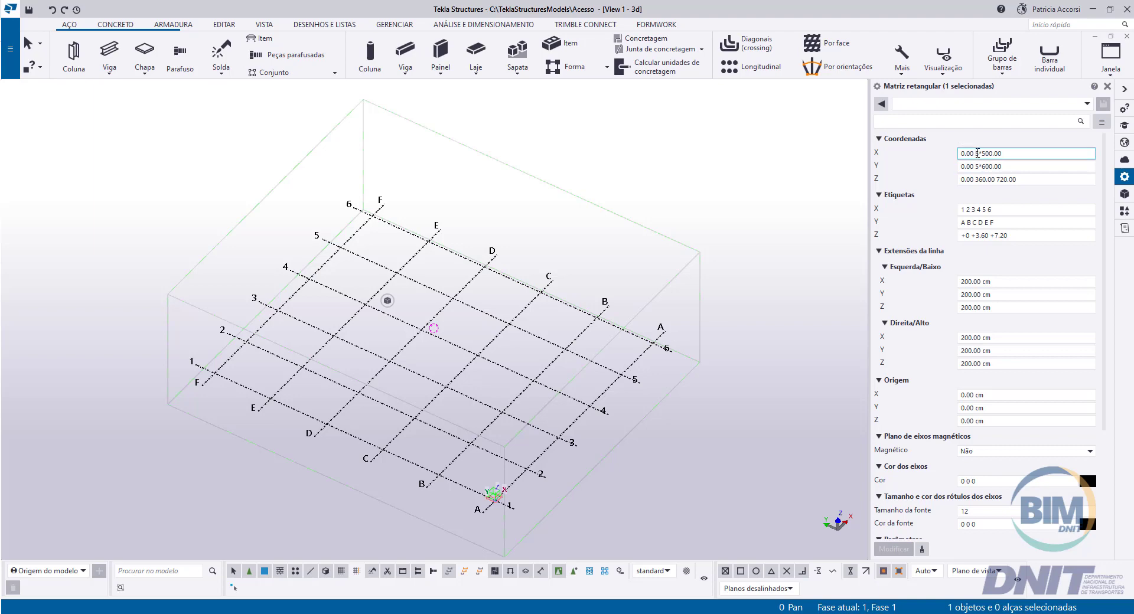
pyautogui.moveTo(977, 153); pyautogui.dragTo(1016, 144)
pyautogui.write('2*260')
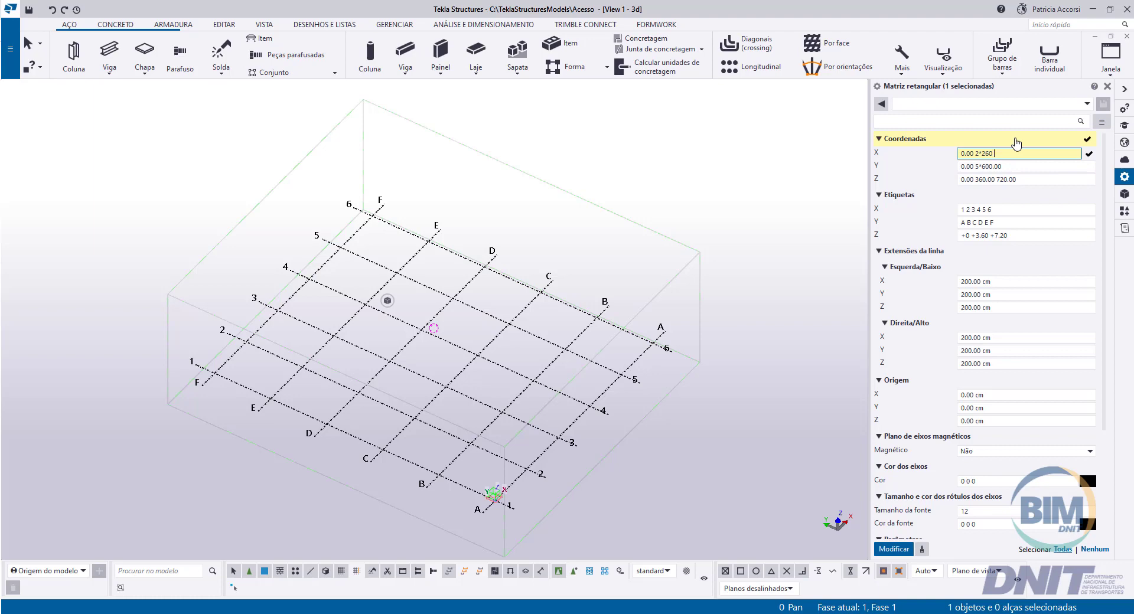
pyautogui.write(' 35')
pyautogui.write('2*1250')
pyautogui.write('35 2*260')
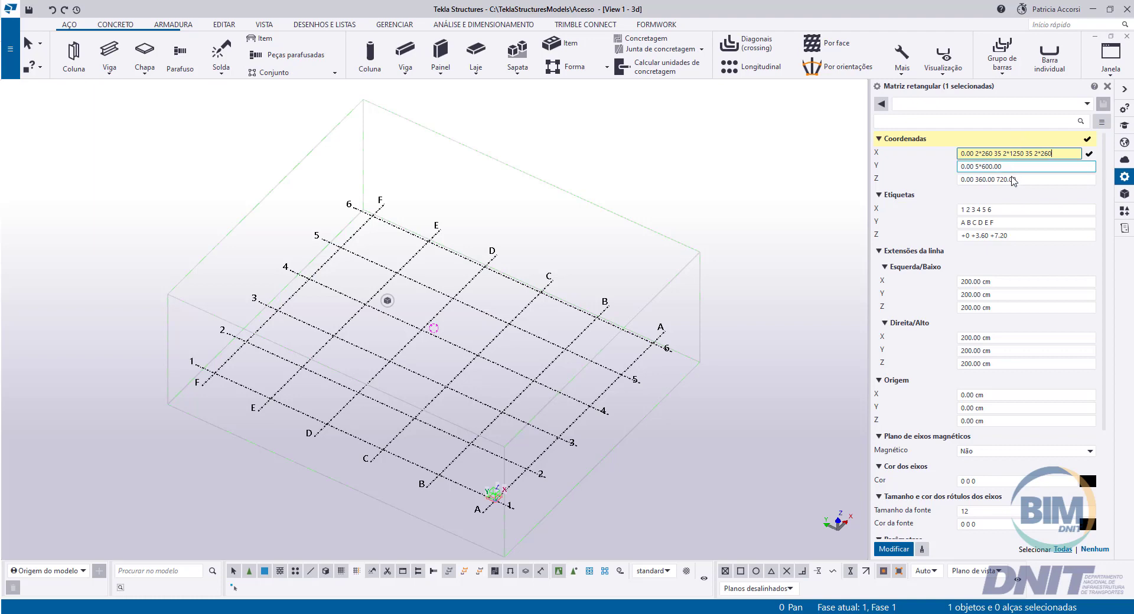
# Step: Set the grid's X labels to A B C . D . E F G and apply the modification
pyautogui.moveTo(999, 209); pyautogui.dragTo(962, 207)
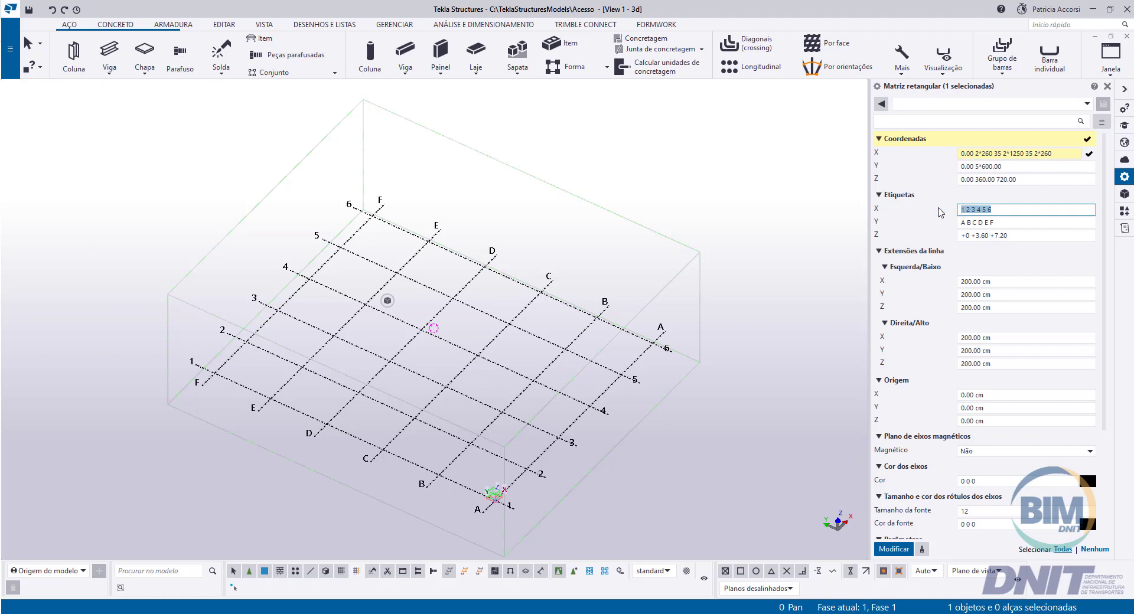
pyautogui.write('A B C')
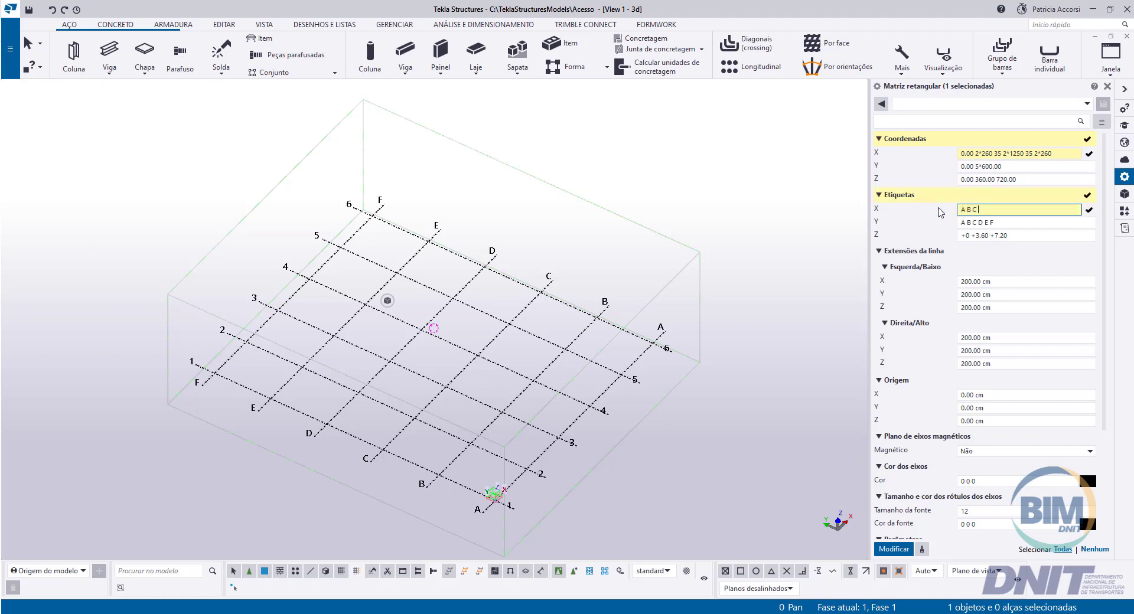
pyautogui.write(' D E F')
pyautogui.write(' G')
pyautogui.write(' .')
pyautogui.write(' .')
pyautogui.click(894, 550)
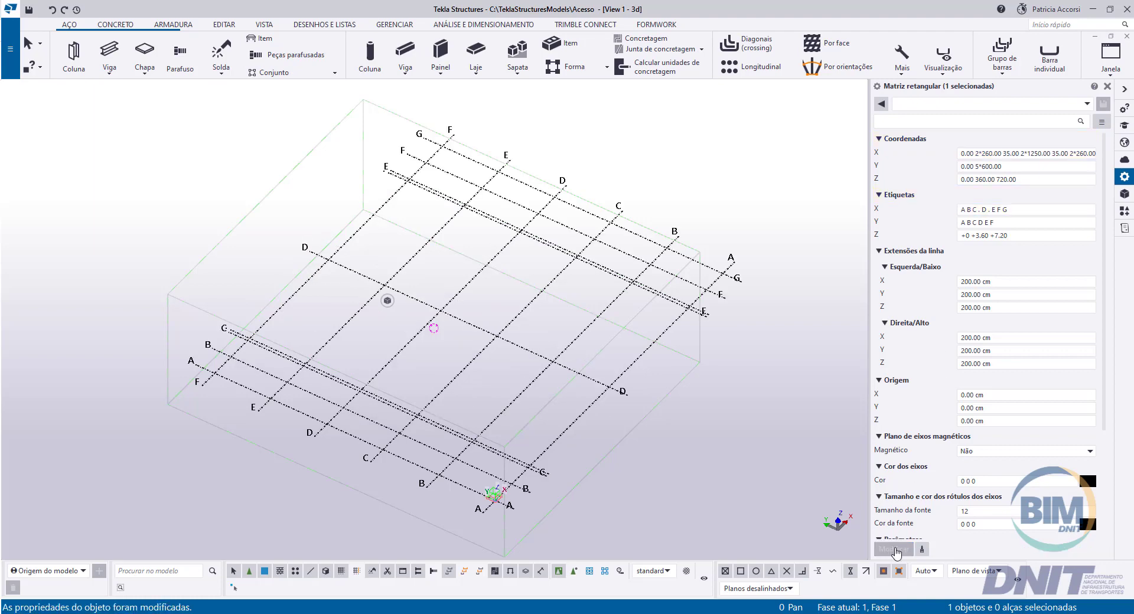
# Step: Set the grid's Y coordinates to 0.00 1025 1095 2*75 504
pyautogui.click(978, 166)
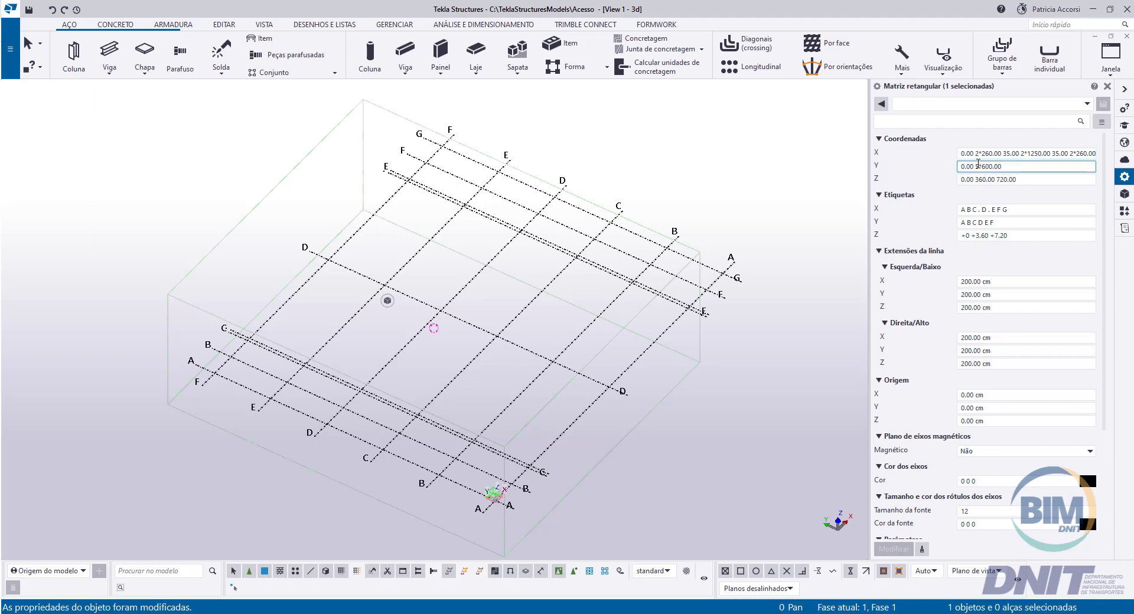
pyautogui.moveTo(976, 166); pyautogui.dragTo(1038, 165)
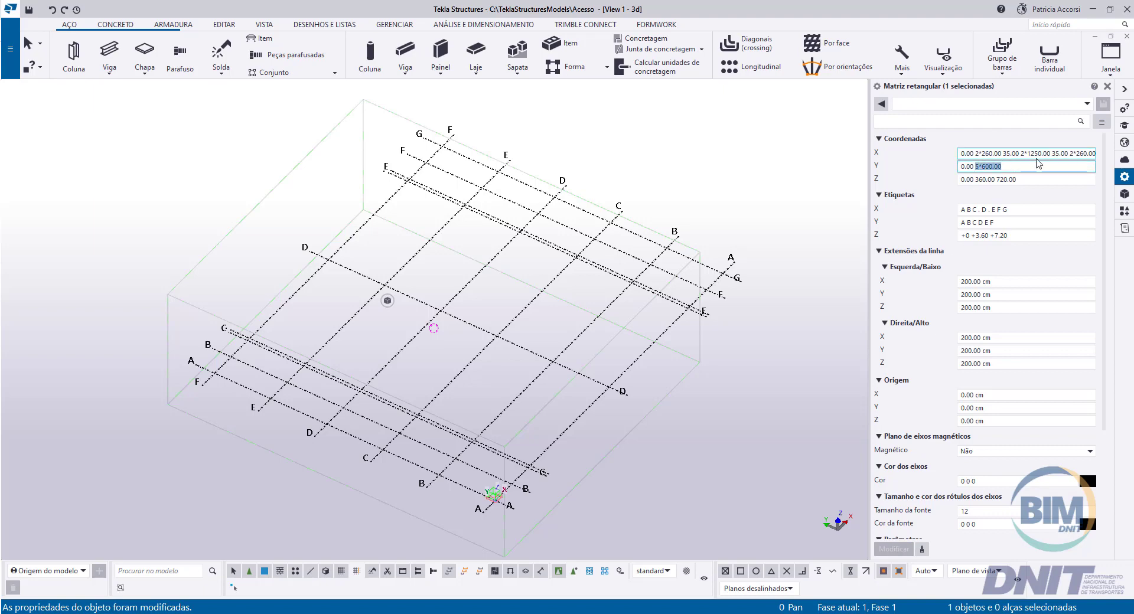
pyautogui.write('1025')
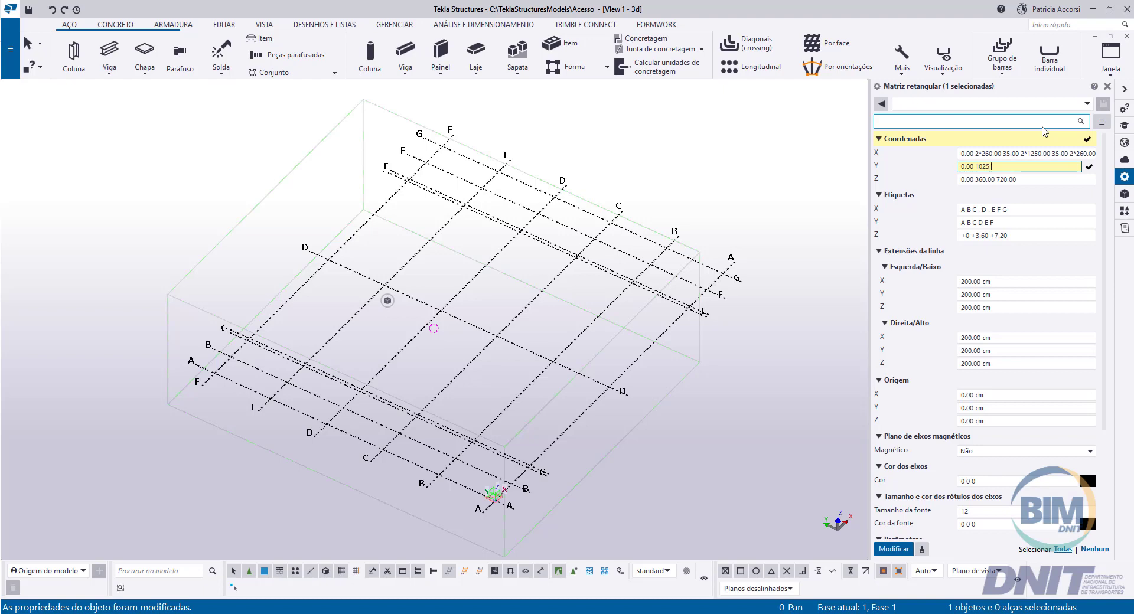
pyautogui.write(' 1095 2*75 504')
# Step: Set the grid's Y labels to 6 5 4 3 2 1 and apply the modification
pyautogui.moveTo(1005, 222); pyautogui.dragTo(964, 222)
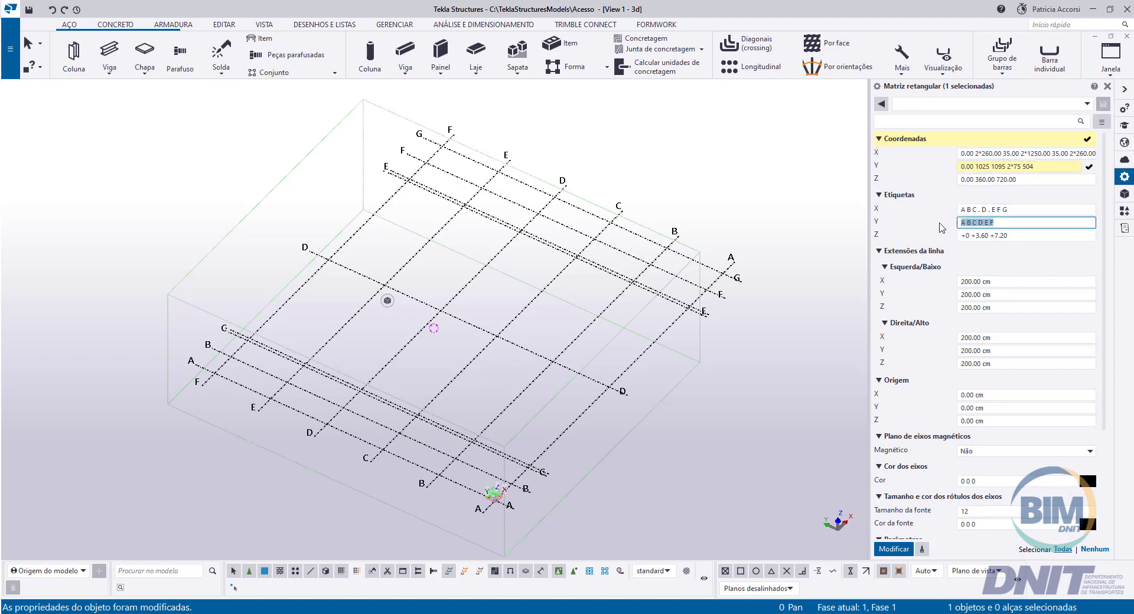
pyautogui.write('6 5 4')
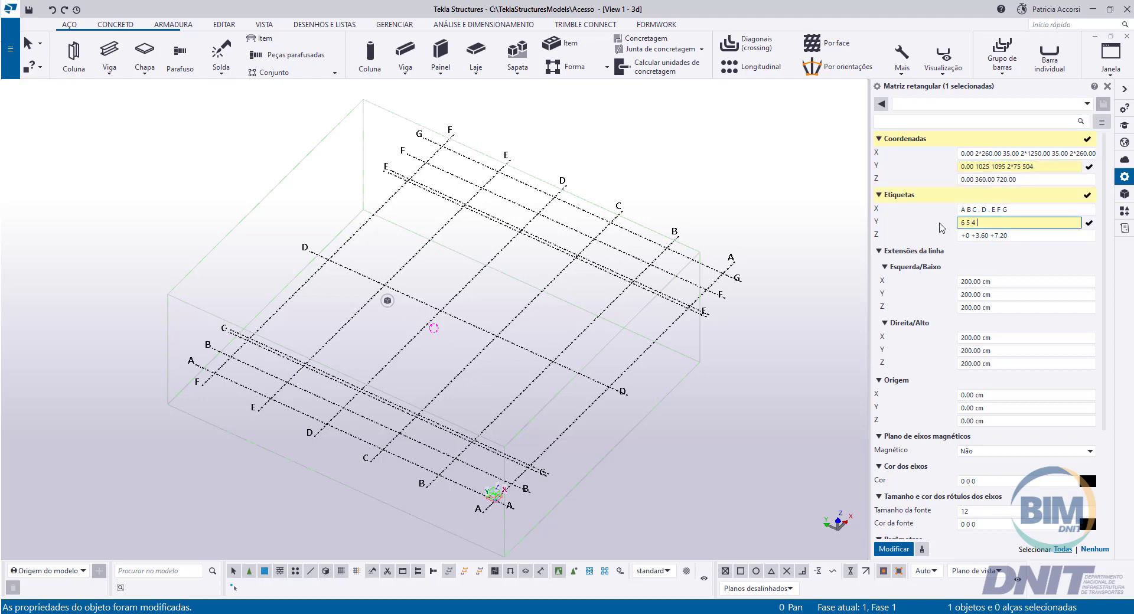
pyautogui.write(' 3 2 1')
pyautogui.click(893, 549)
pyautogui.click(1023, 179)
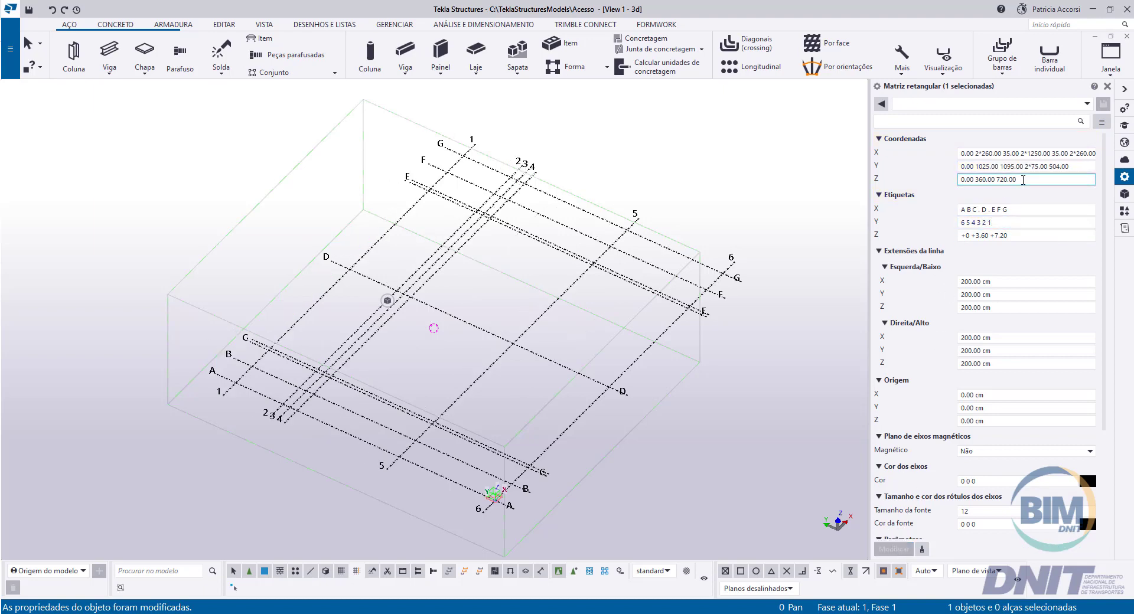
pyautogui.moveTo(1023, 180); pyautogui.dragTo(958, 180)
pyautogui.write('0')
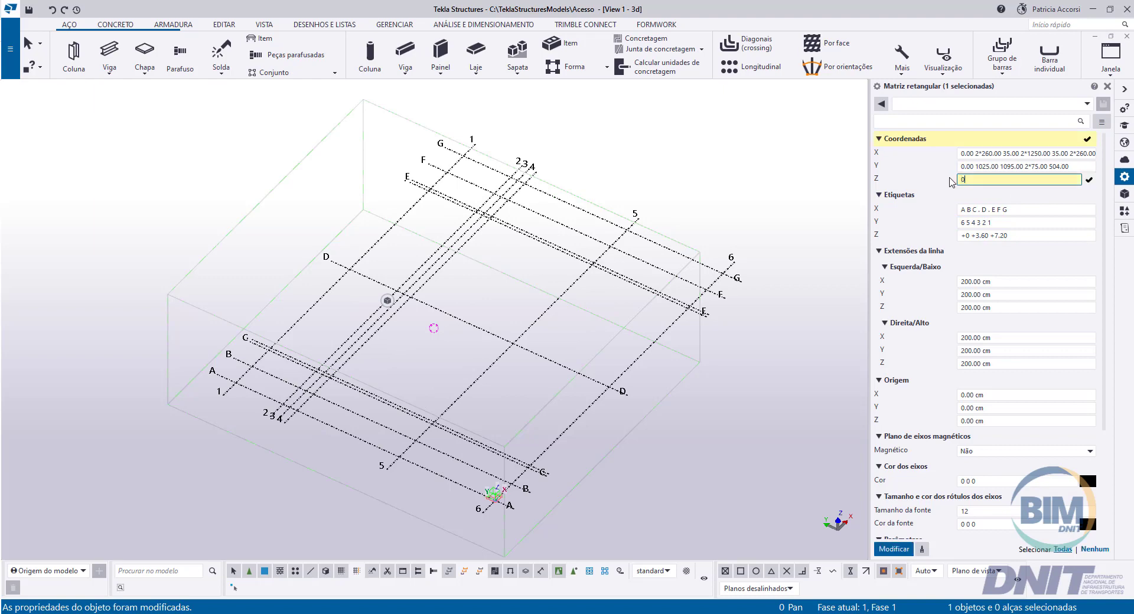
pyautogui.write(' 80 160 240 320 400 480 560 640 720 800')
# Step: Copy the full list of Z coordinates into the grid's Z labels and apply the modification
pyautogui.hotkey('ctrl', 'shift', 'Left')
pyautogui.hotkey('ctrl', 'shift', 'Left')
pyautogui.hotkey('ctrl', 'shift', 'Left')
pyautogui.hotkey('ctrl', 'shift', 'Left')
pyautogui.hotkey('ctrl', 'shift', 'Left')
pyautogui.hotkey('ctrl', 'shift', 'Left')
pyautogui.hotkey('ctrl', 'shift', 'Left')
pyautogui.hotkey('ctrl', 'shift', 'Left')
pyautogui.hotkey('ctrl', 'shift', 'Left')
pyautogui.hotkey('ctrl', 'shift', 'Left')
pyautogui.hotkey('ctrl', 'c')
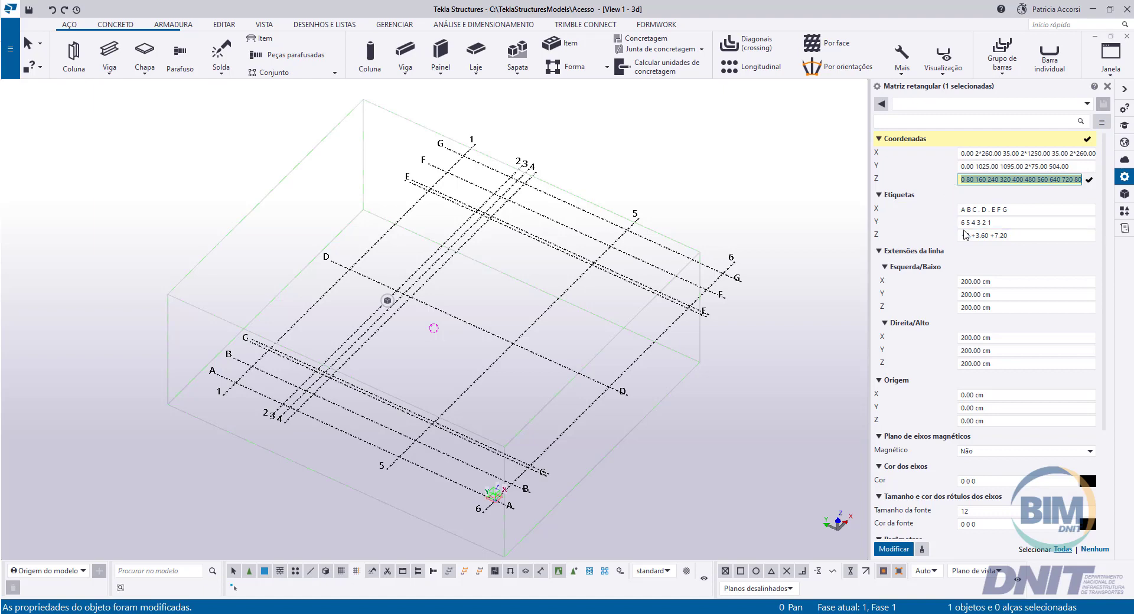
pyautogui.moveTo(1010, 235); pyautogui.dragTo(951, 236)
pyautogui.hotkey('ctrl', 'v')
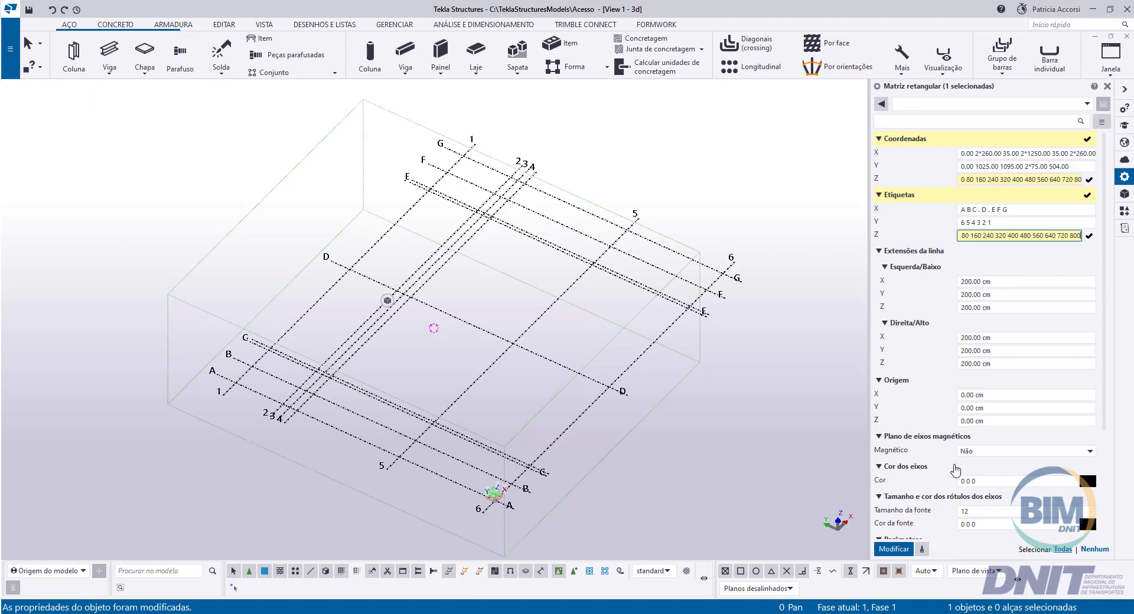
pyautogui.click(895, 549)
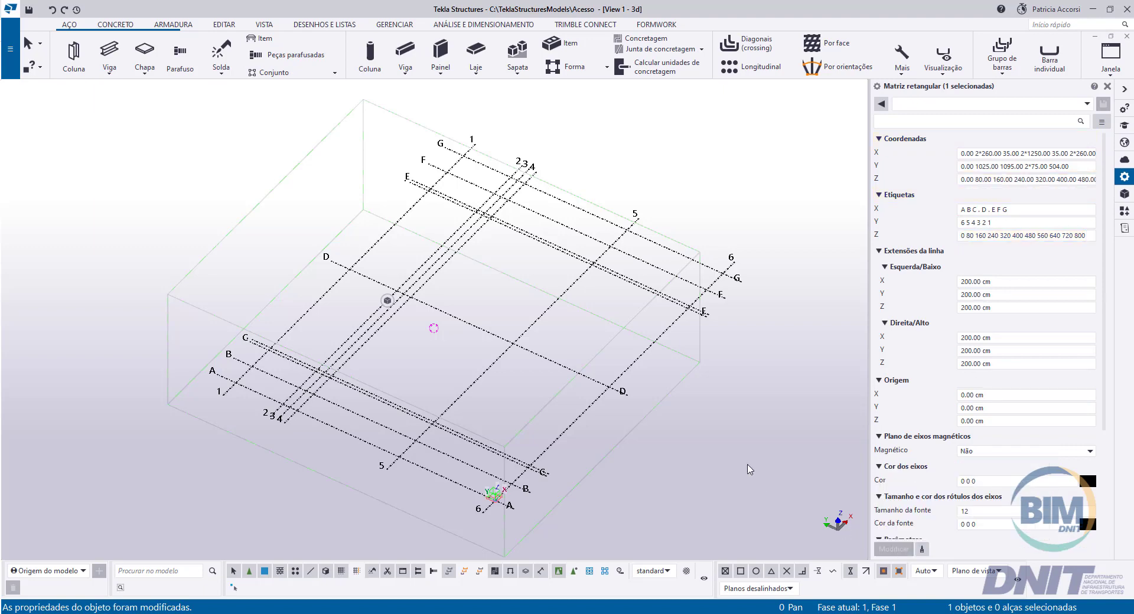
# Step: Deselect the grid, switch the view to plan, and fit the work area to the entire model
pyautogui.click(750, 470)
pyautogui.hotkey('ctrl', 'p')
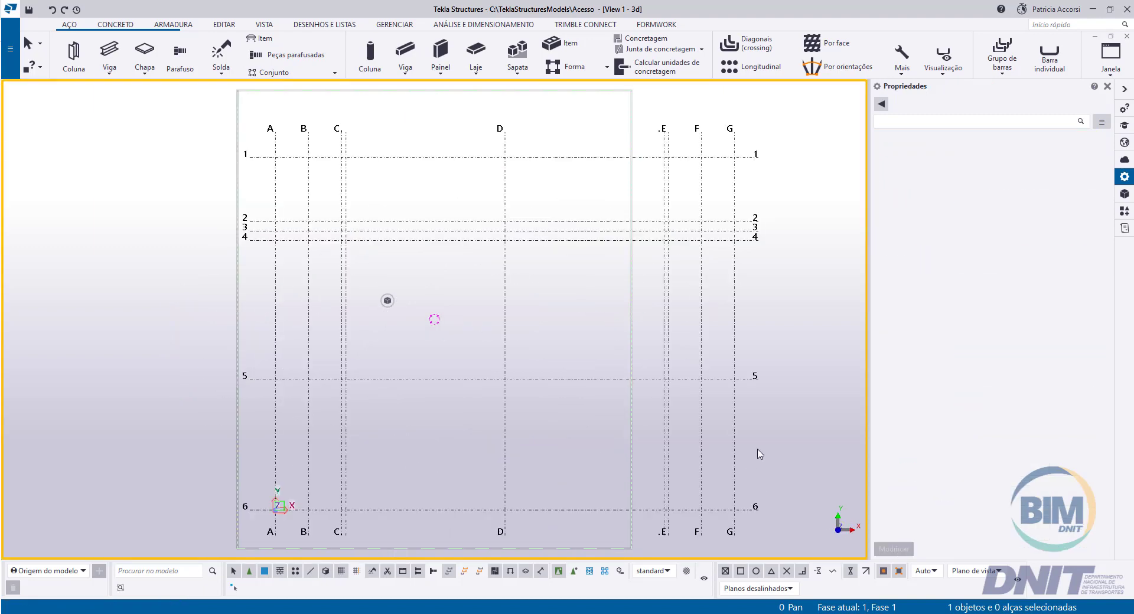
pyautogui.rightClick(758, 450)
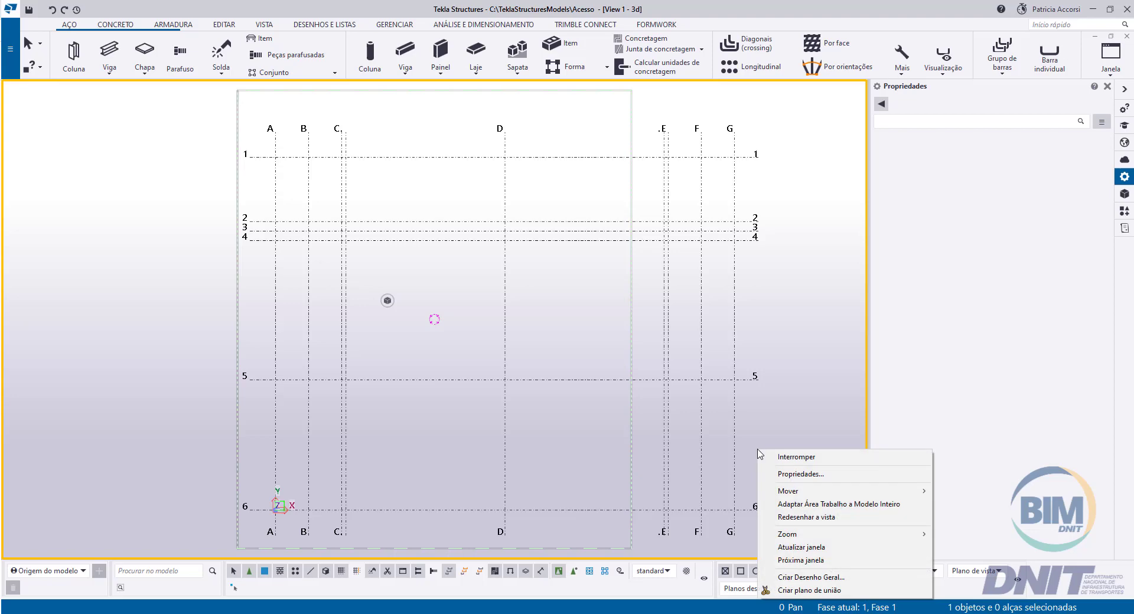
pyautogui.click(836, 504)
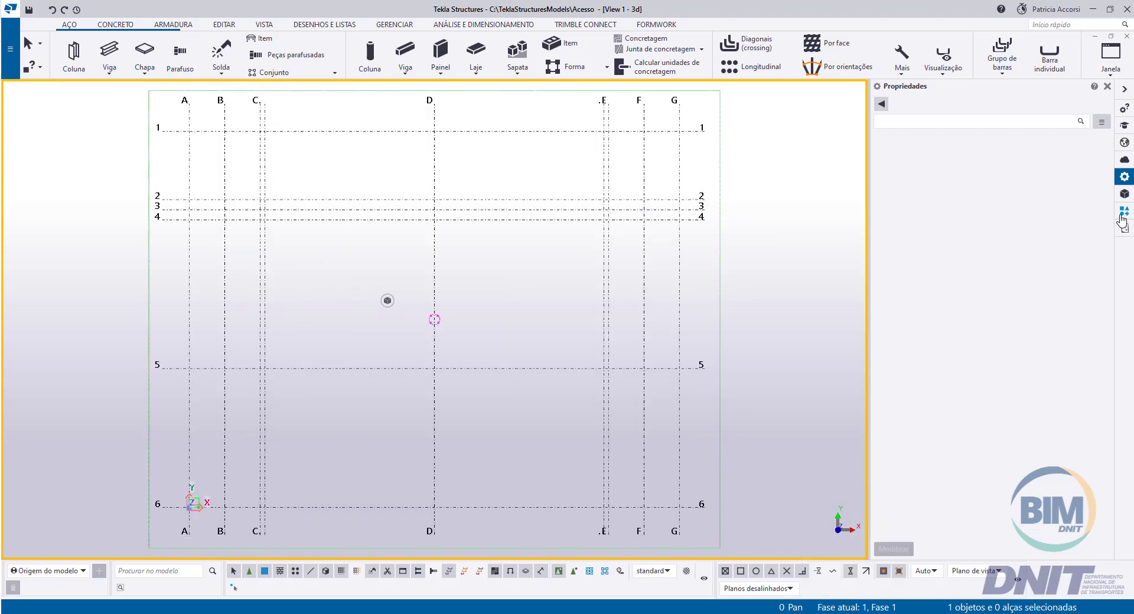
# Step: Find the A800 components and insert A800_Esq at the intersection of grid lines A and 1
pyautogui.click(1123, 212)
pyautogui.click(901, 121)
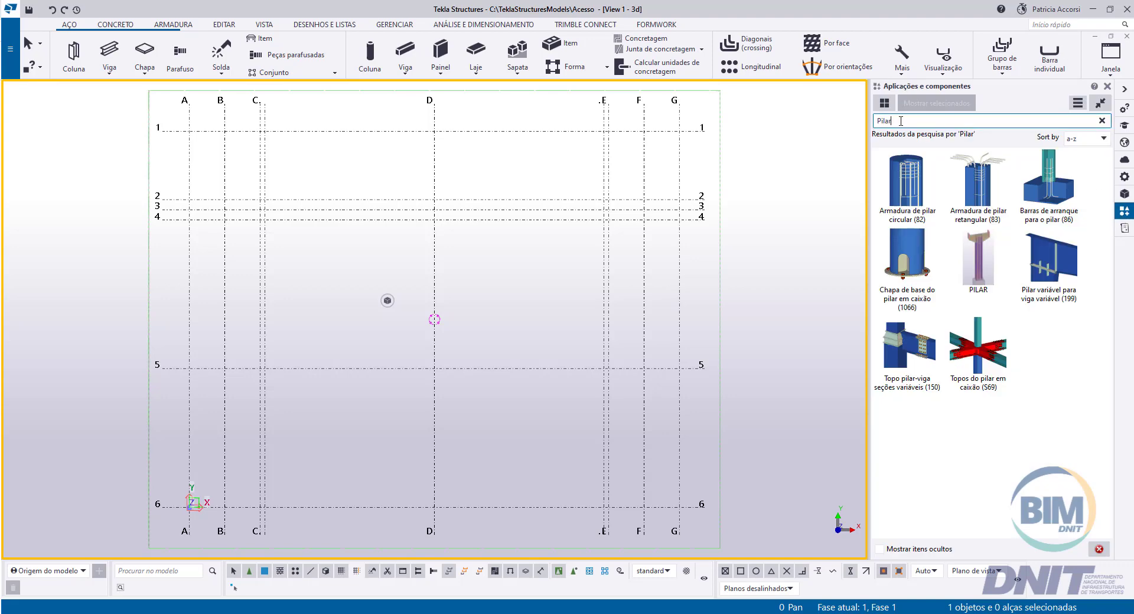
pyautogui.moveTo(900, 121); pyautogui.dragTo(874, 122)
pyautogui.write('A8')
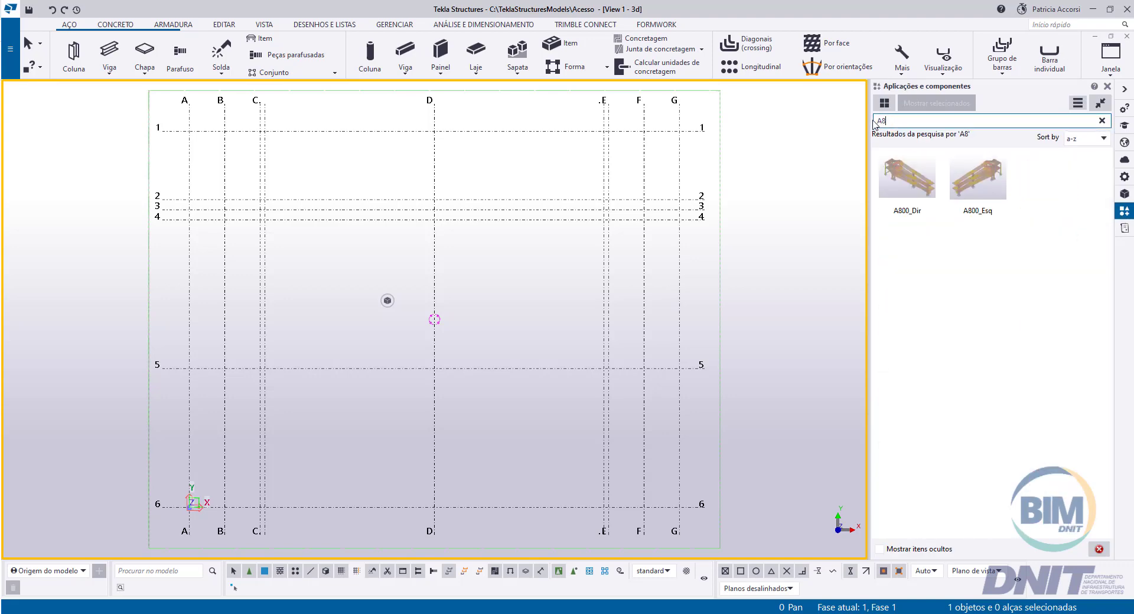
pyautogui.write('00')
pyautogui.click(979, 189)
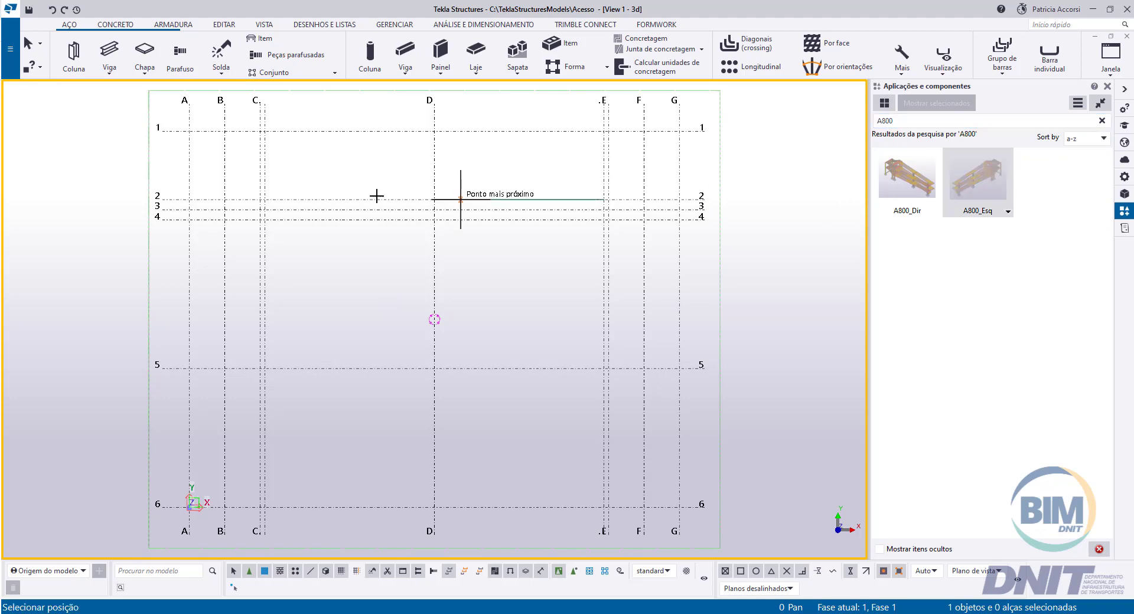
pyautogui.click(190, 132)
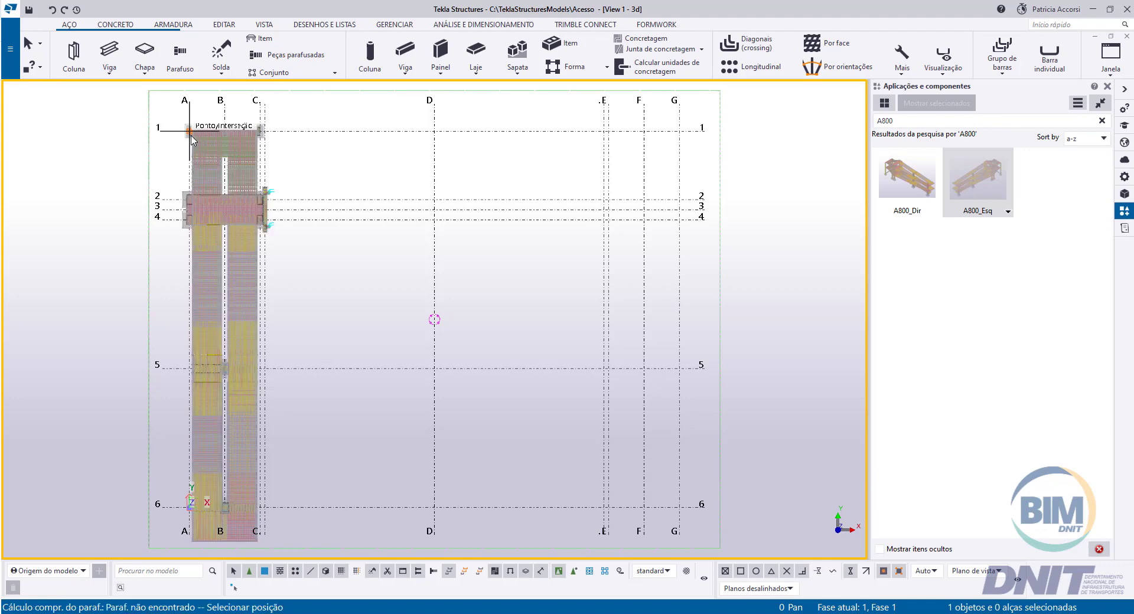
pyautogui.rightClick(308, 149)
pyautogui.click(342, 157)
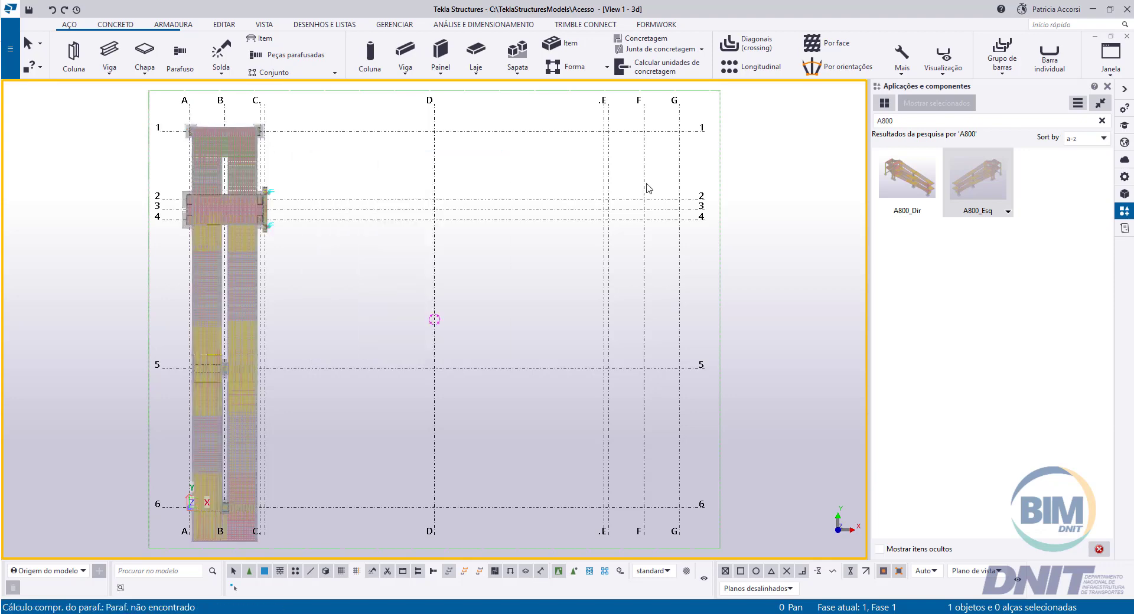
# Step: Insert the A800_Dir component at the intersection of grid lines G and 1
pyautogui.click(917, 182)
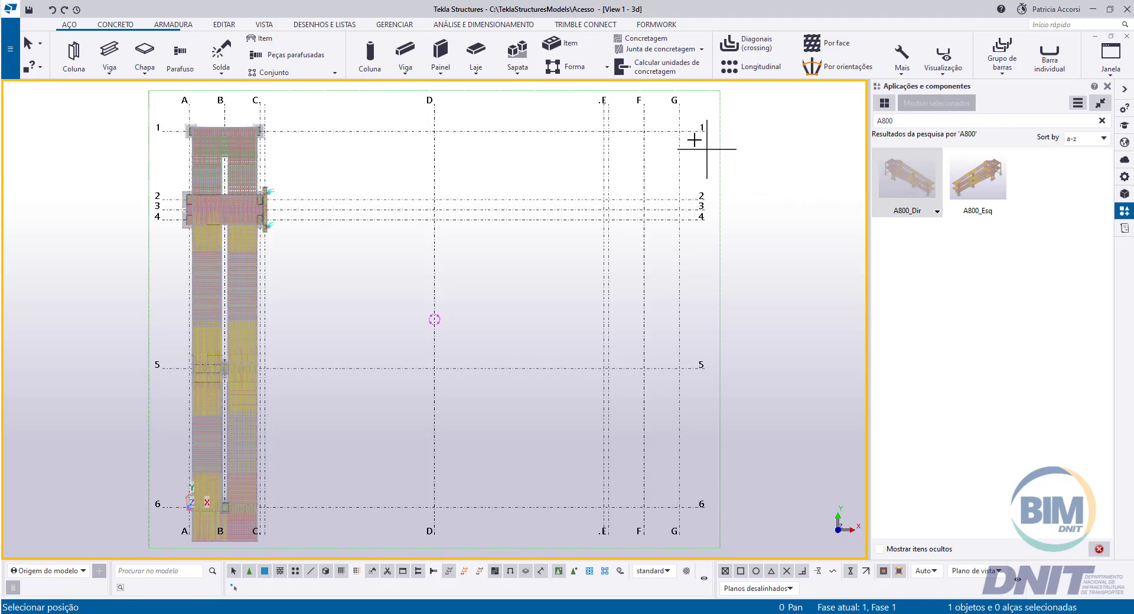
pyautogui.click(679, 132)
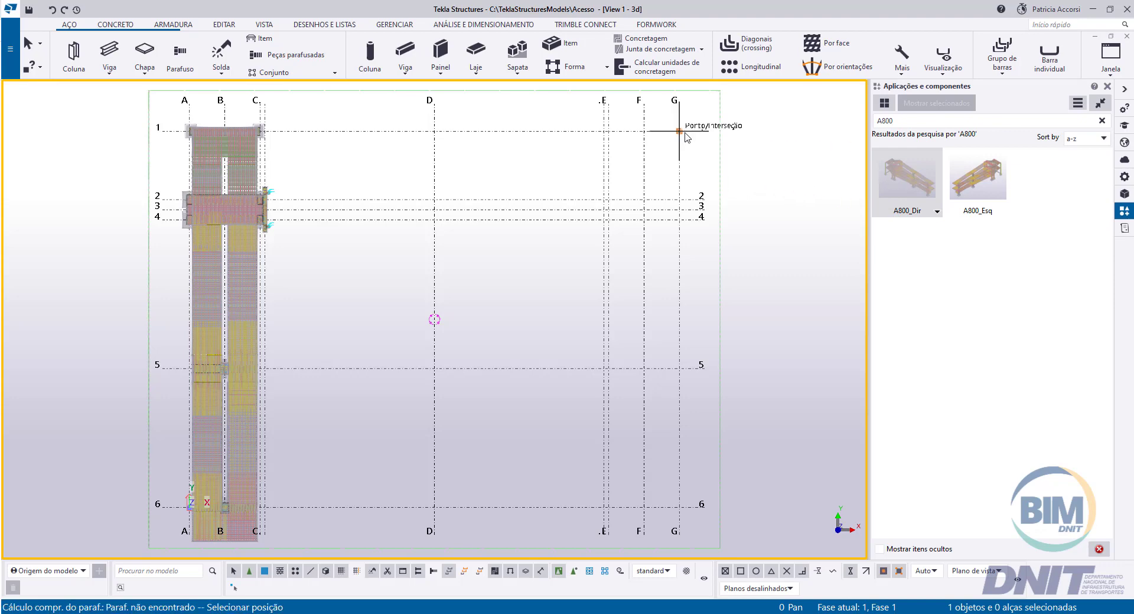
pyautogui.rightClick(725, 151)
pyautogui.click(736, 160)
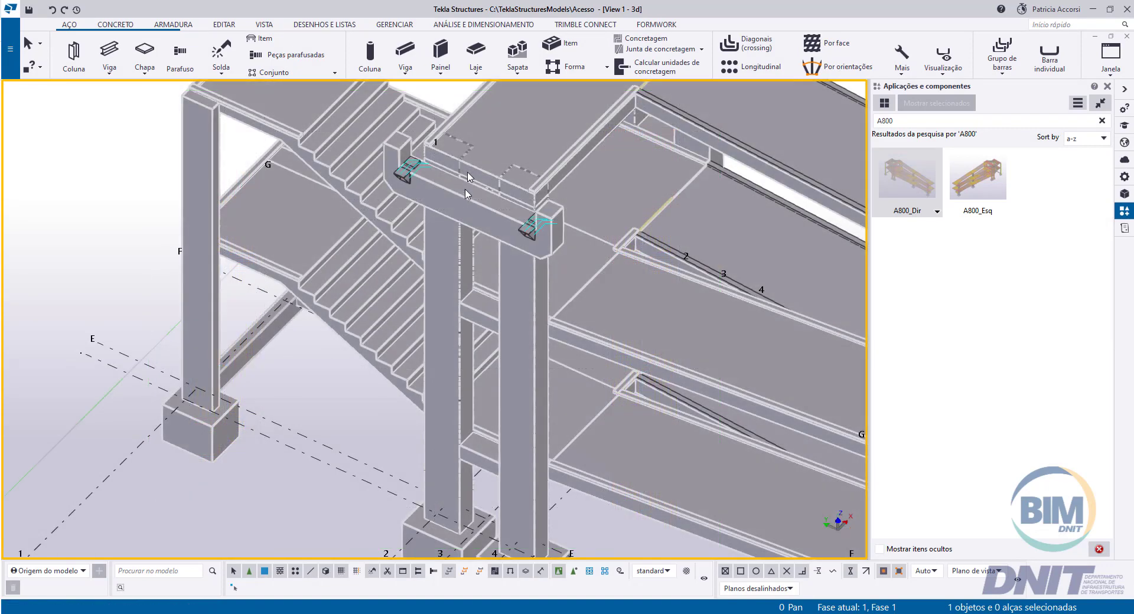
# Step: Enable selection of objects in components and examine the properties of a ramp slab, a column, a metal bracket and the intermediate landing beam
pyautogui.click(574, 572)
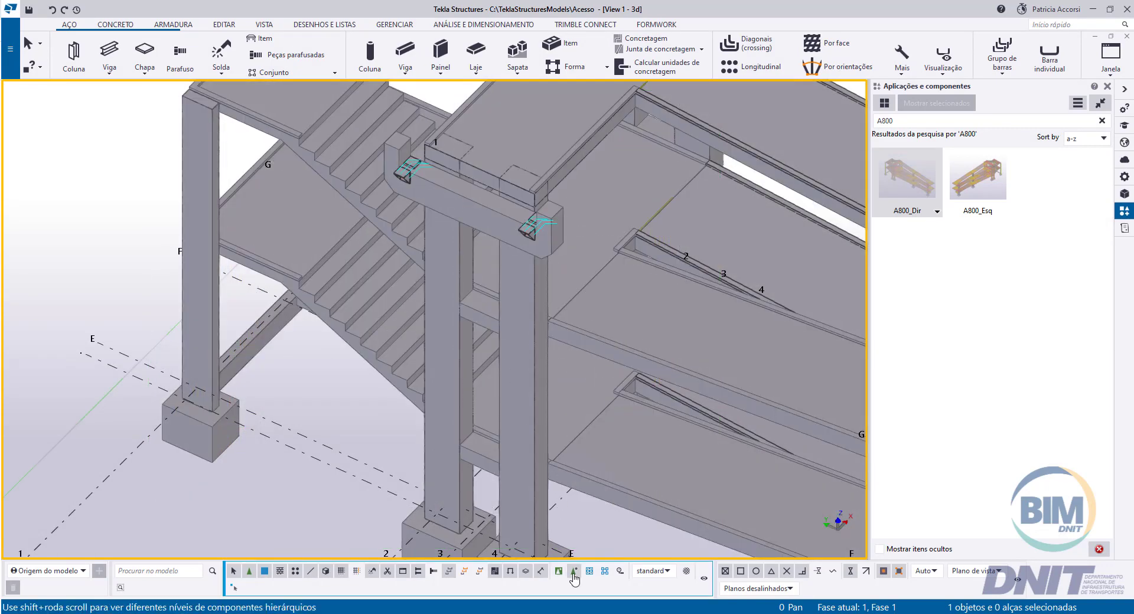
pyautogui.click(679, 476)
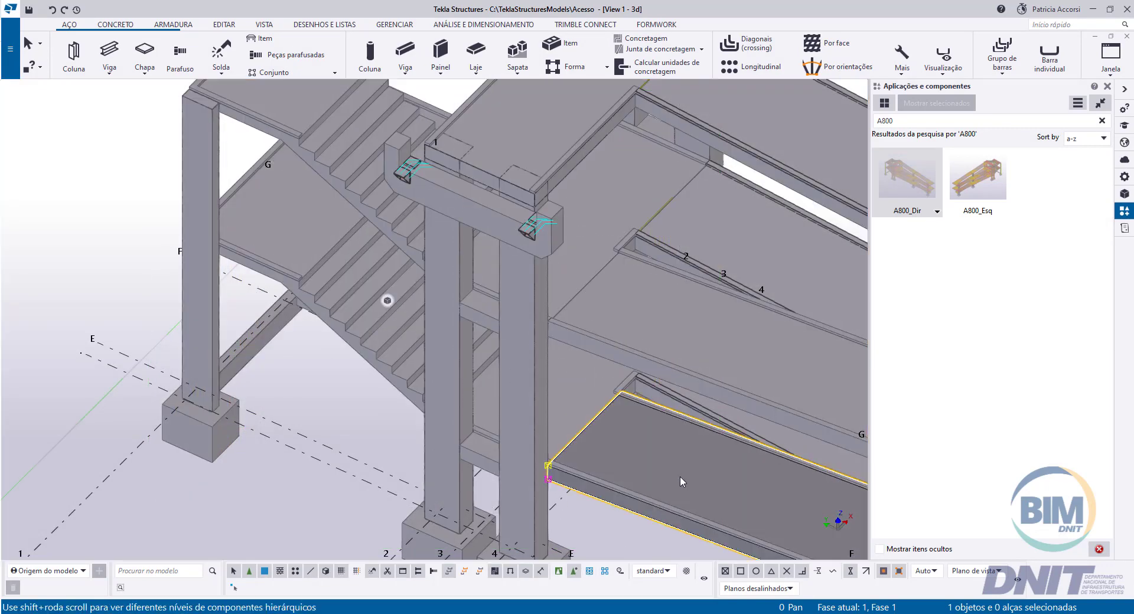
pyautogui.click(1124, 176)
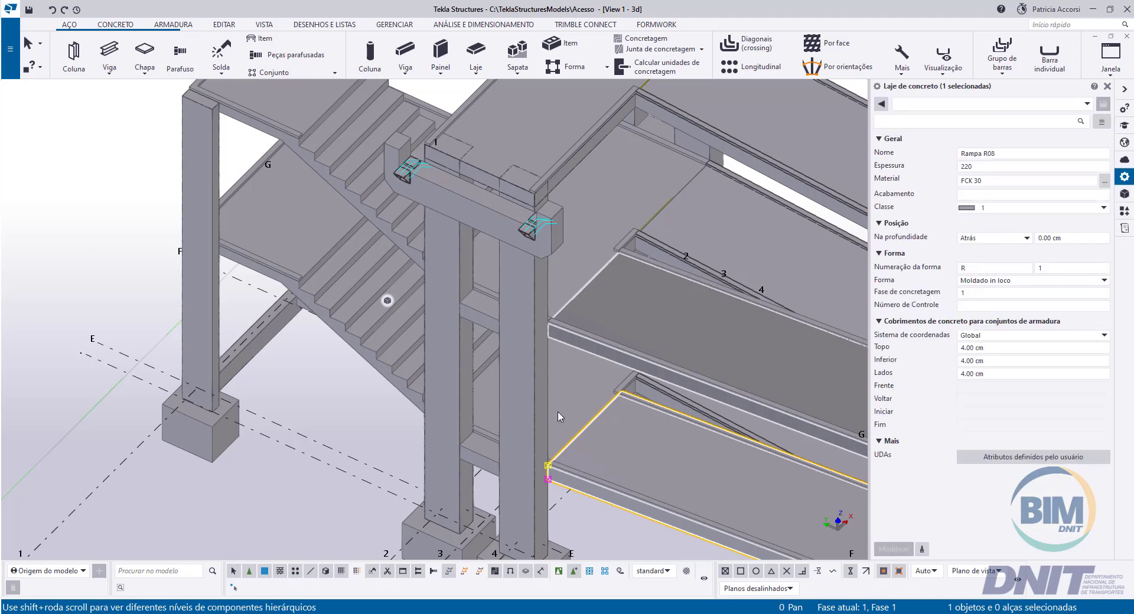
pyautogui.click(530, 417)
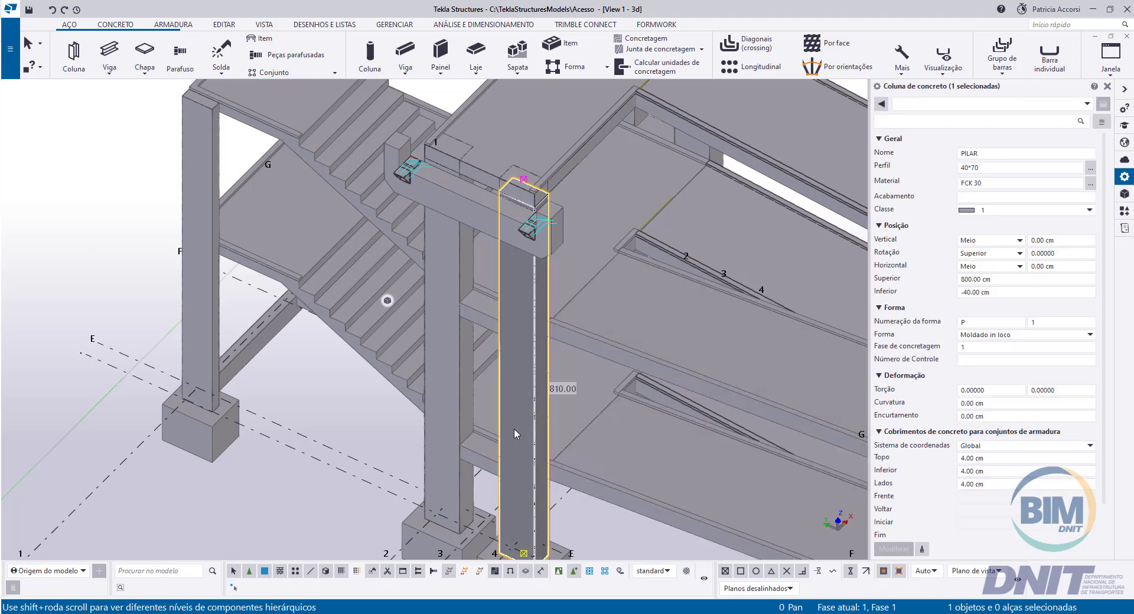
pyautogui.click(260, 355)
pyautogui.click(402, 177)
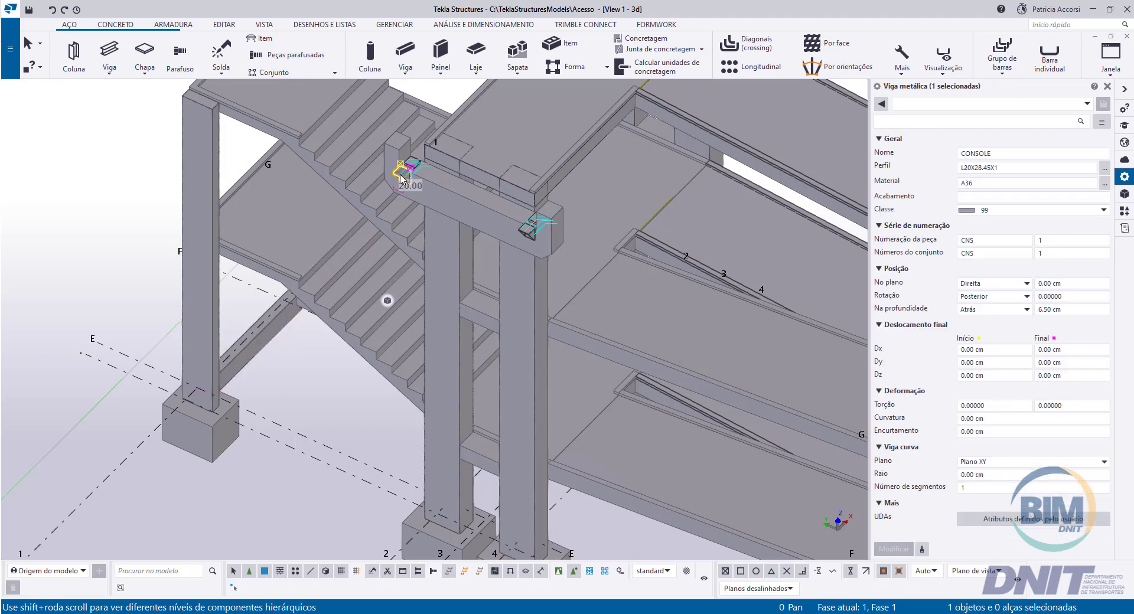
pyautogui.click(480, 207)
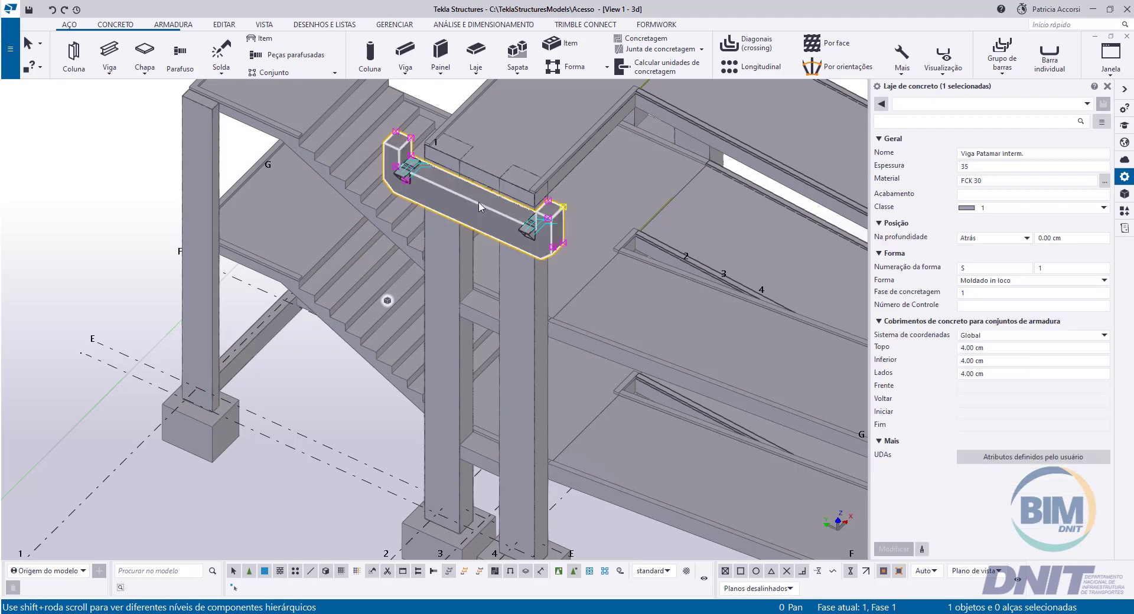
# Step: Examine the properties of the neoprene bearing pad and the descending stair slab, and show the parts as transparent to view their reinforcement
pyautogui.scroll(2, 415, 166)
pyautogui.scroll(2, 413, 166)
pyautogui.click(419, 175)
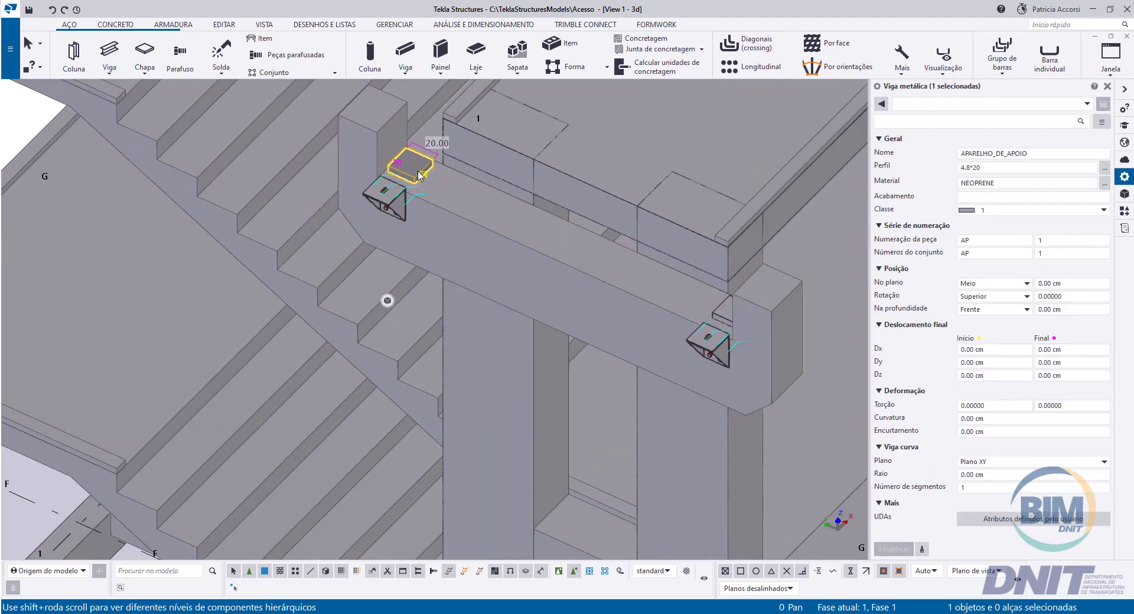
pyautogui.click(284, 230)
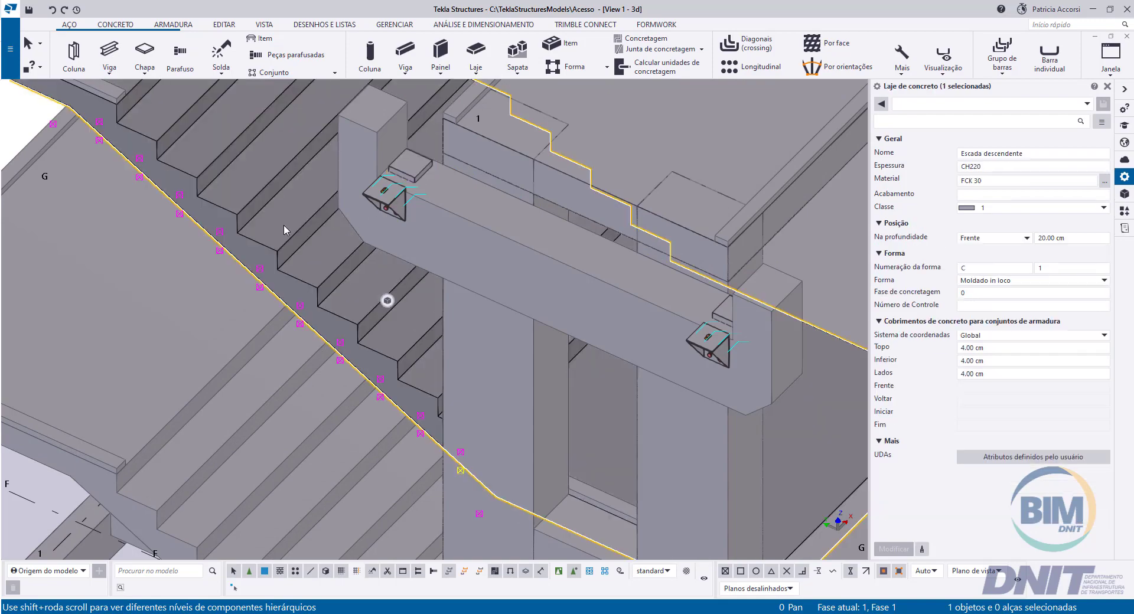
pyautogui.scroll(-5, 284, 230)
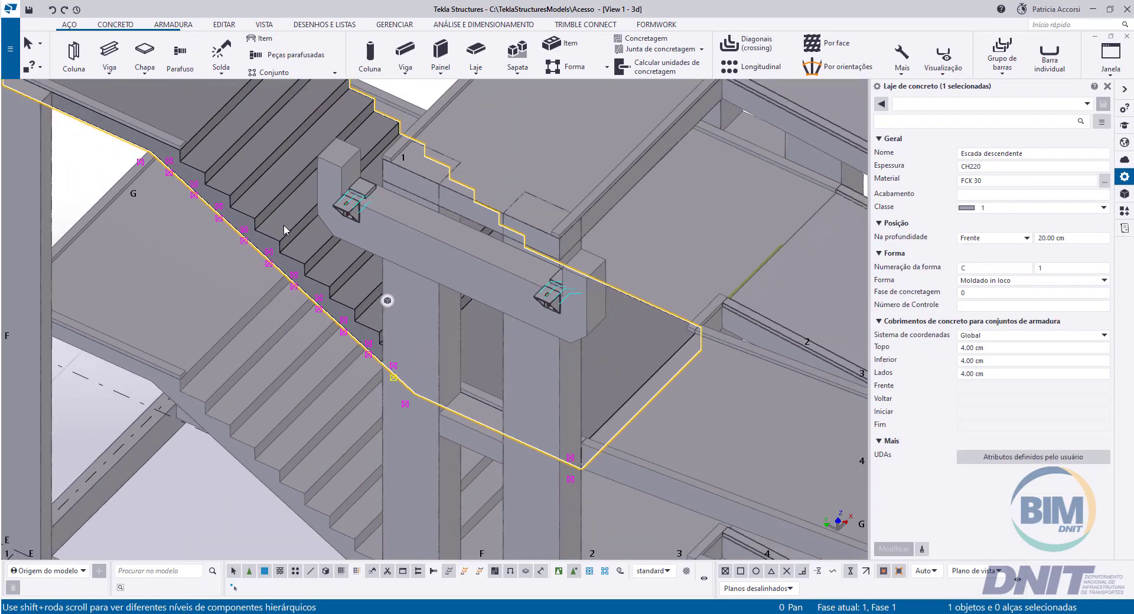
pyautogui.hotkey('ctrl', '2')
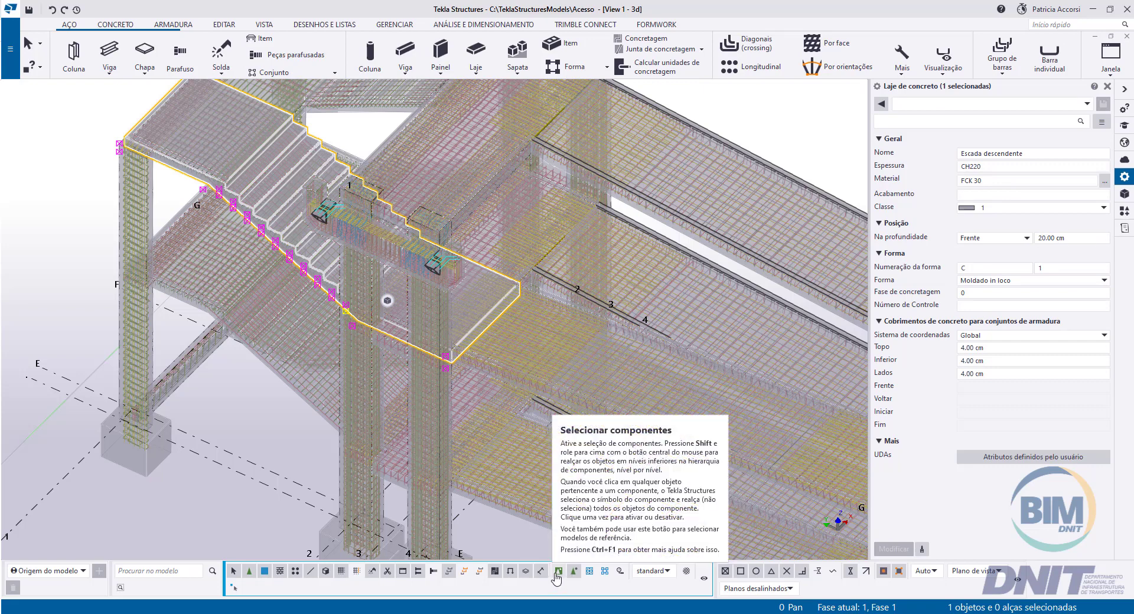
# Step: Switch to component selection and explode the A800_Dir component into individual objects
pyautogui.click(556, 576)
pyautogui.click(514, 553)
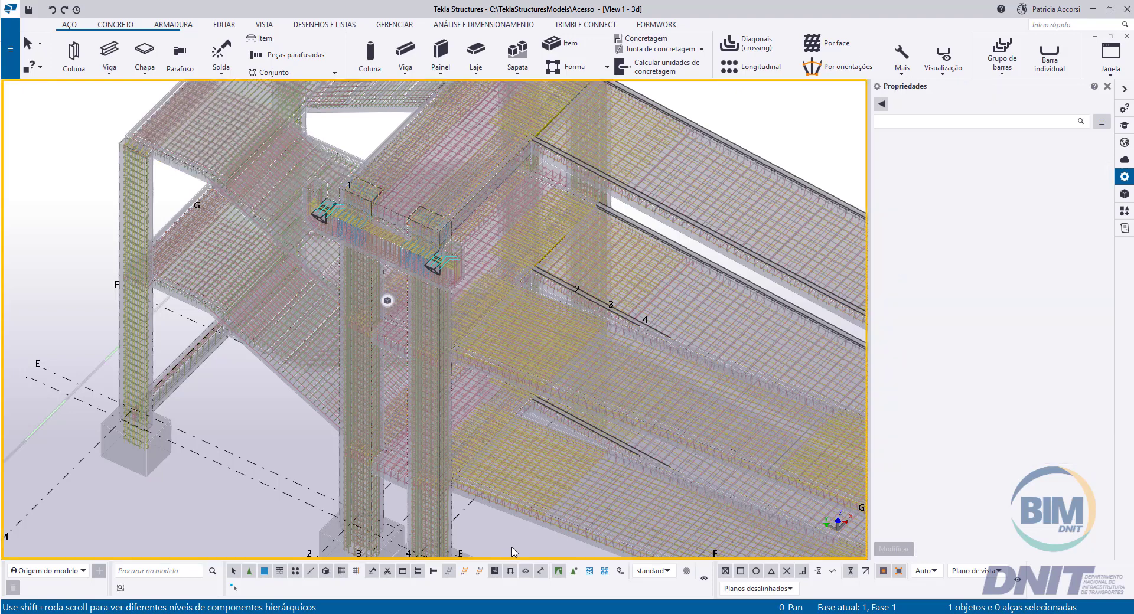
pyautogui.click(524, 517)
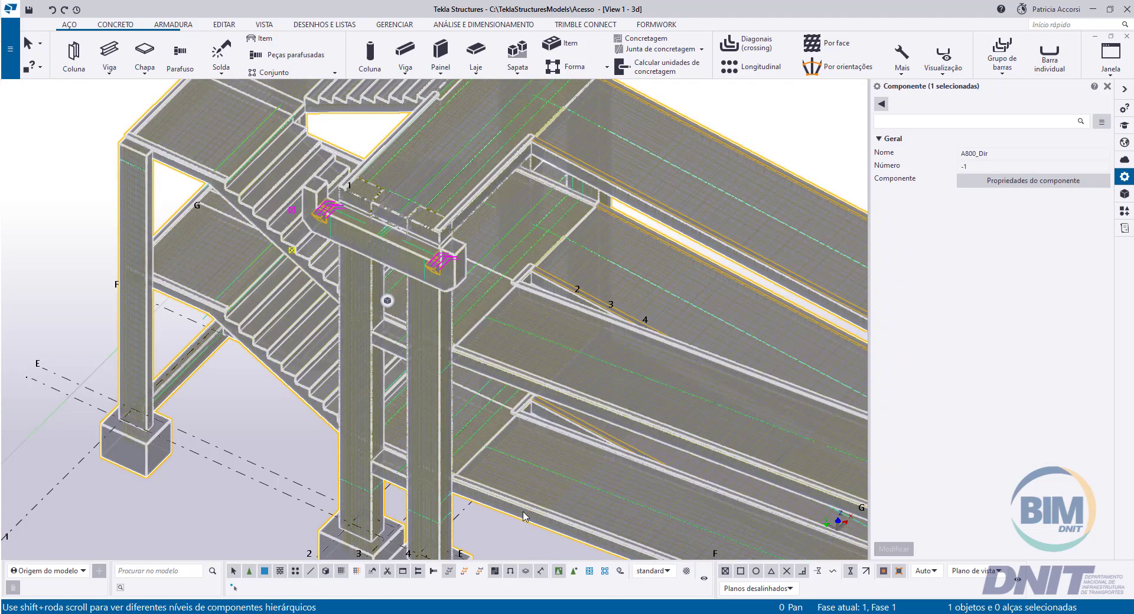
pyautogui.rightClick(522, 462)
pyautogui.click(616, 350)
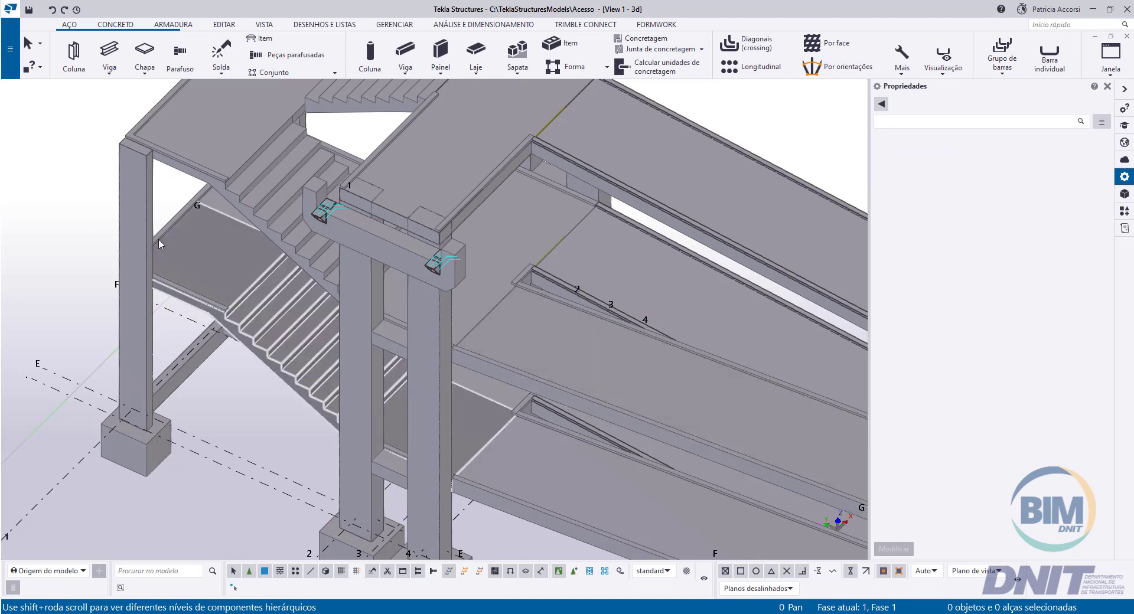
# Step: Bring up the reinforcement tools, show the parts as transparent and examine the properties of the outer stair column's bar set
pyautogui.click(164, 26)
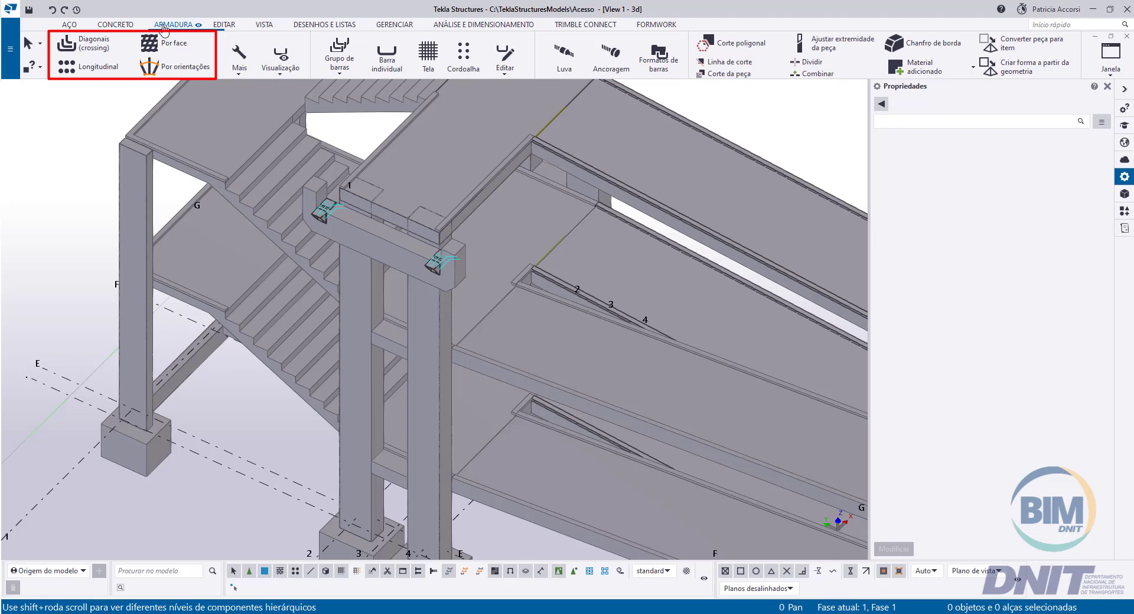
pyautogui.hotkey('ctrl', '2')
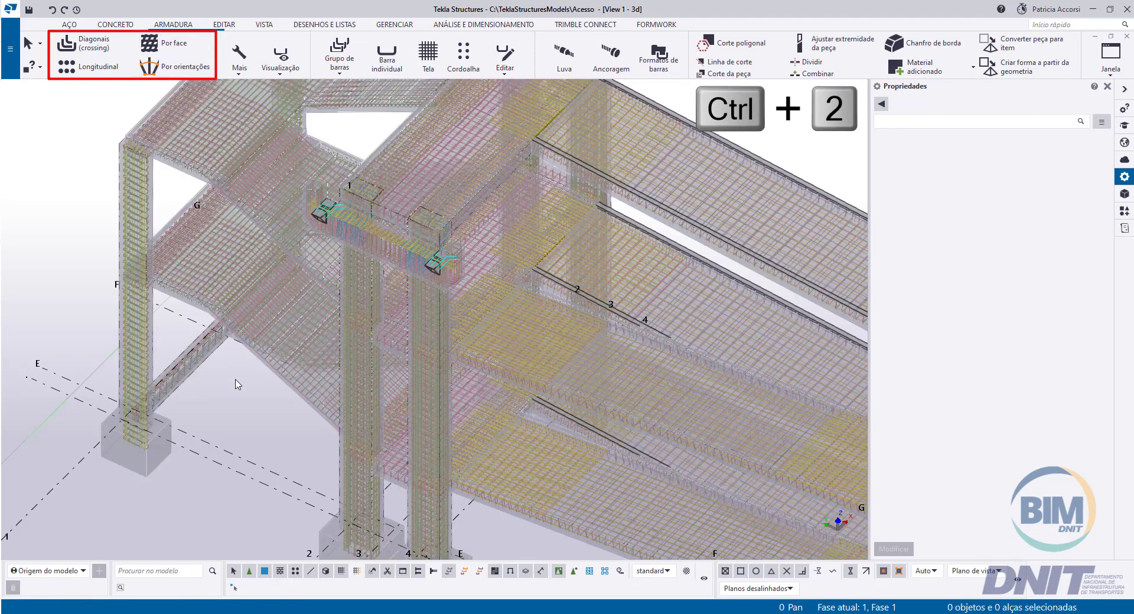
pyautogui.click(147, 378)
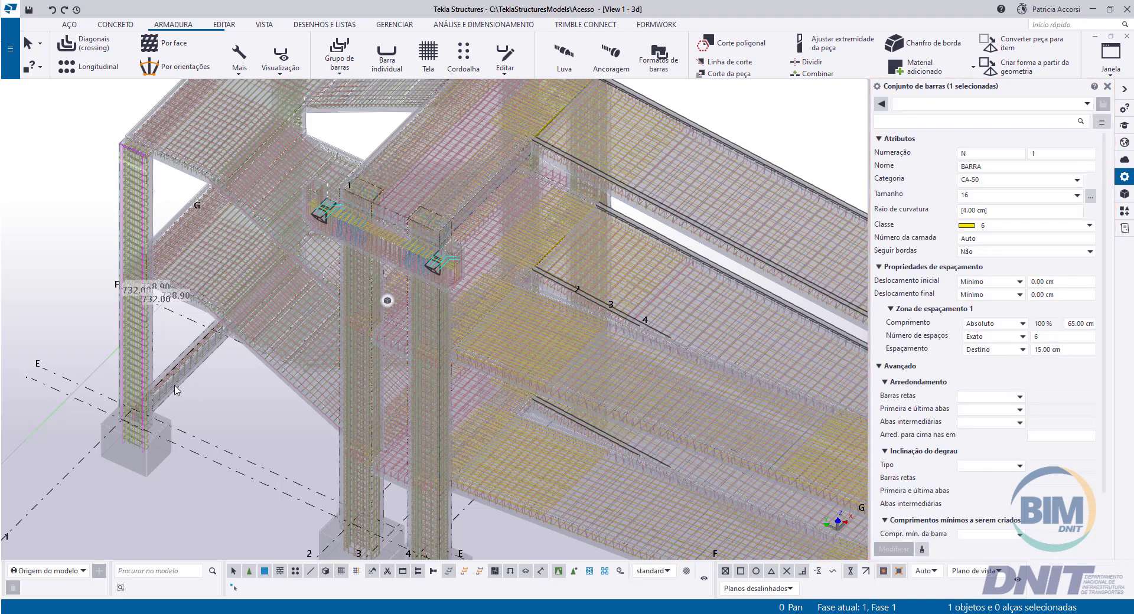
pyautogui.click(203, 405)
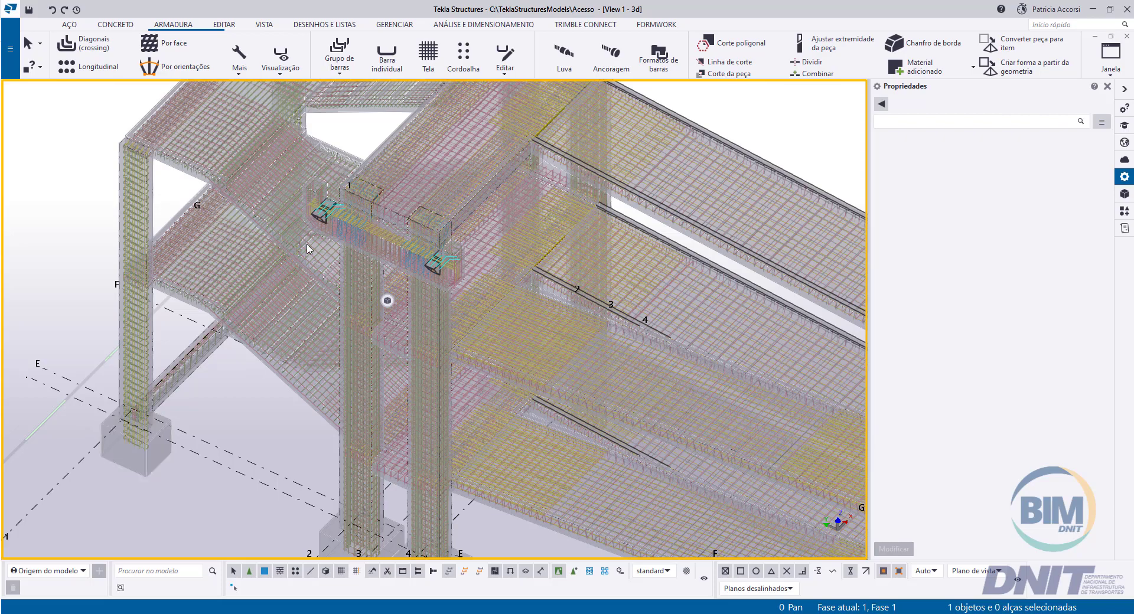
# Step: Examine the properties of the bolt group and a PARABOLT anchor on the metal bracket under the landing beam
pyautogui.scroll(5, 321, 215)
pyautogui.scroll(5, 324, 239)
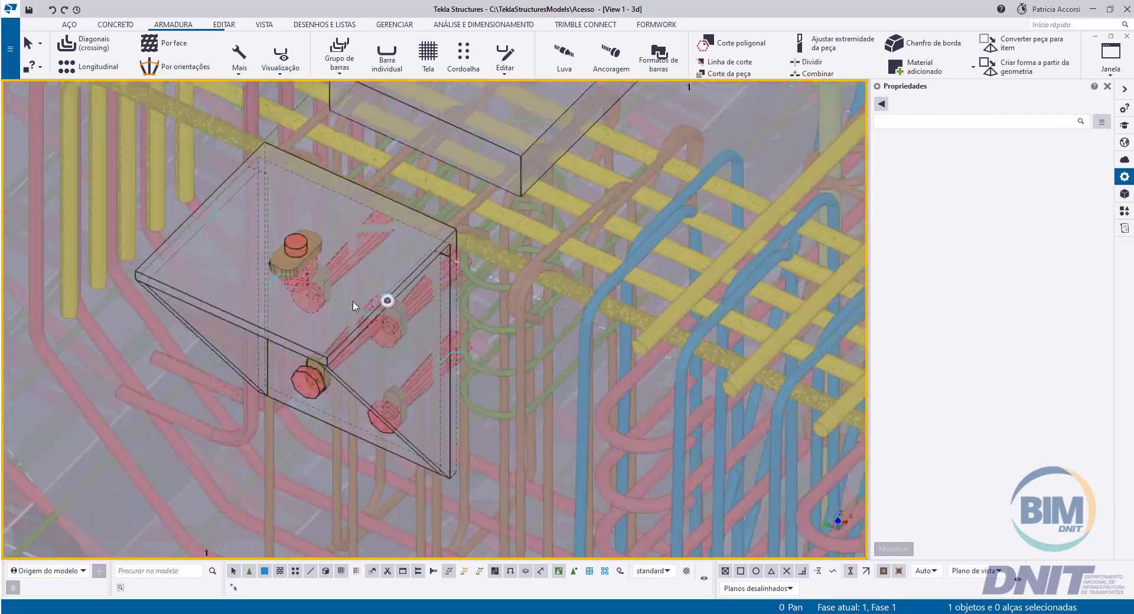
pyautogui.scroll(2, 342, 271)
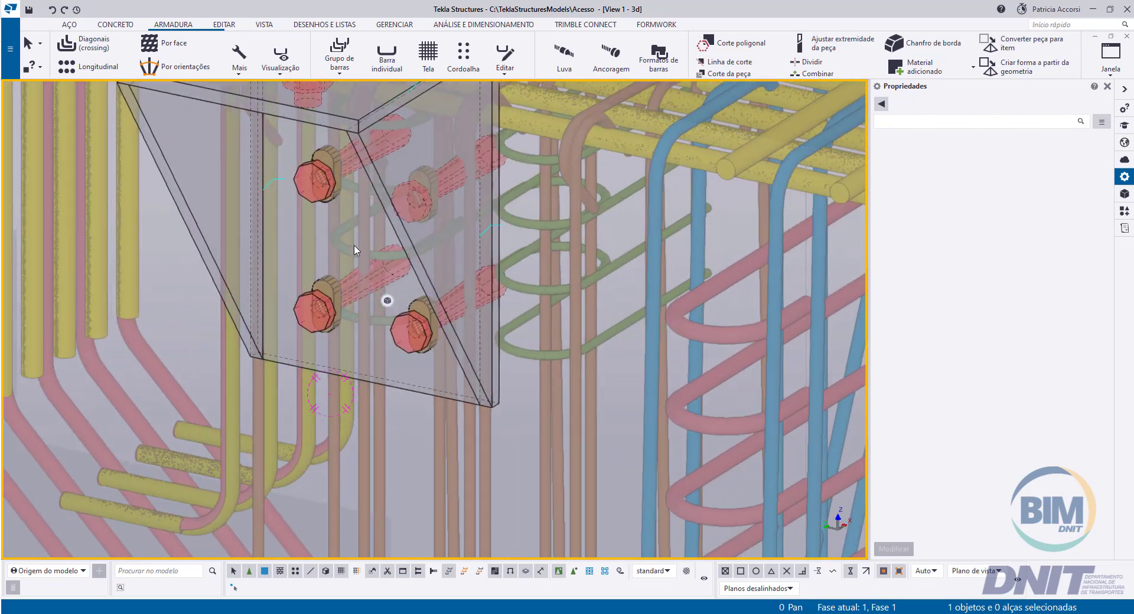
pyautogui.moveTo(408, 286); pyautogui.dragTo(433, 368, button='middle')
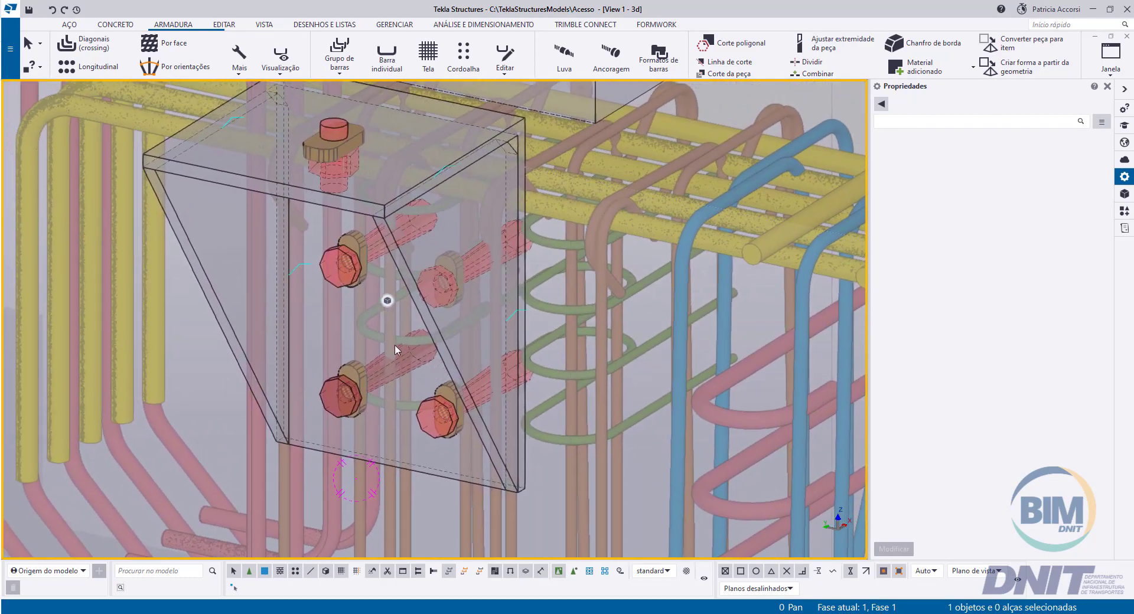
pyautogui.click(350, 273)
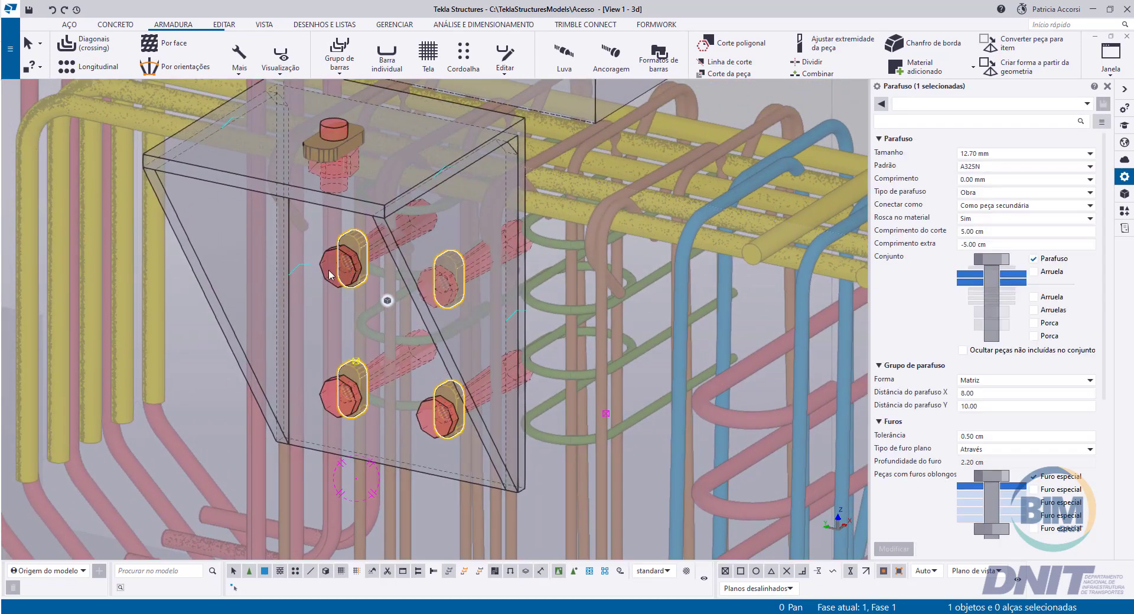
pyautogui.click(329, 275)
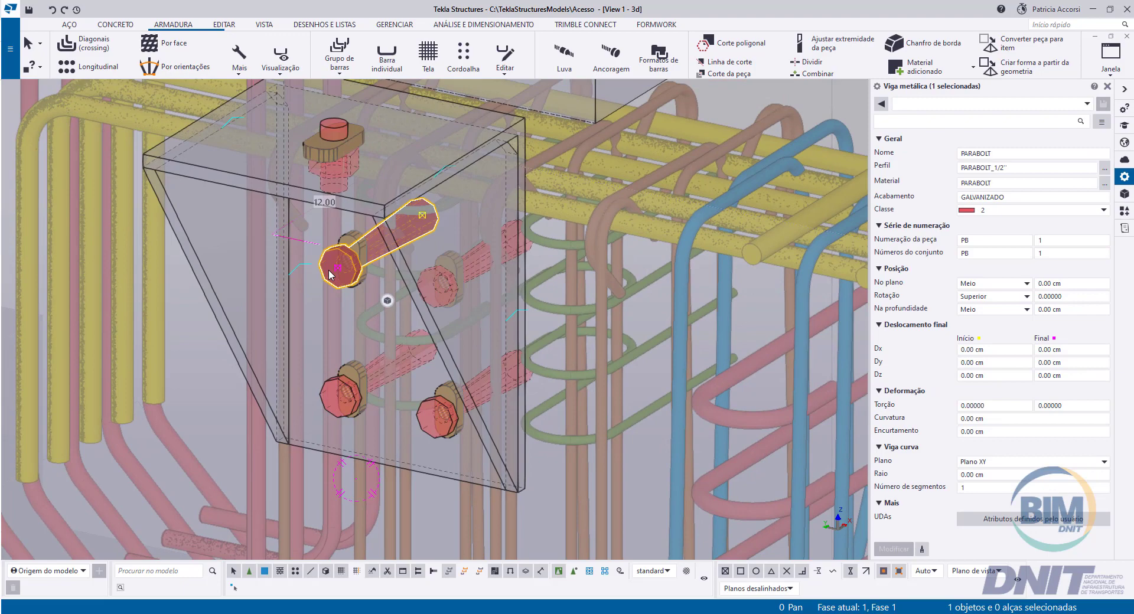
# Step: Examine the properties of the slotted-hole bolt, the pin and the nut on the bracket's top plate
pyautogui.click(334, 131)
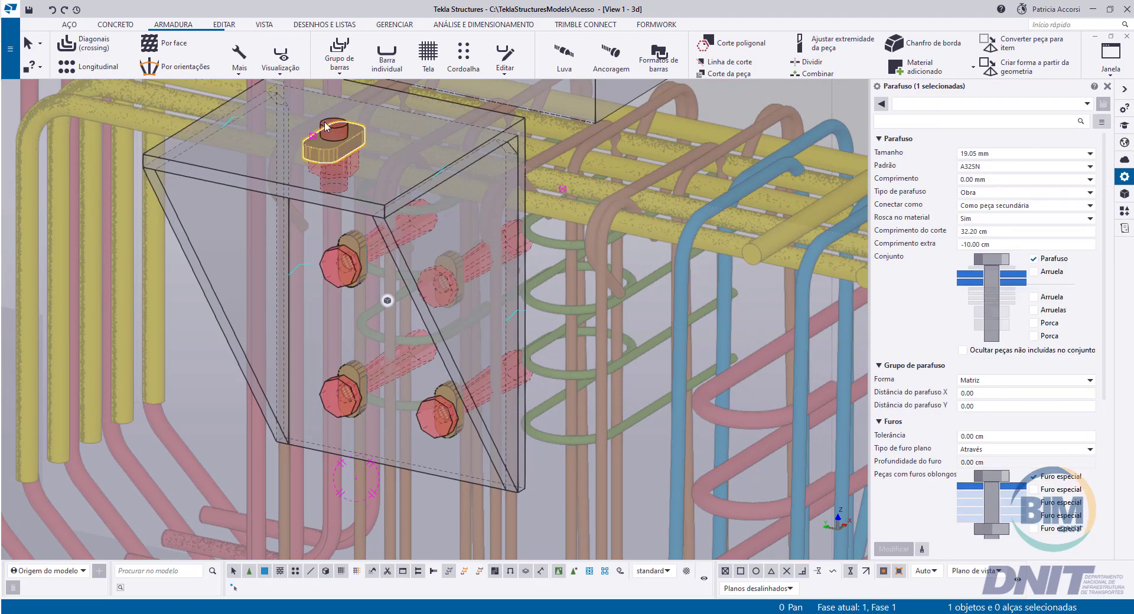
pyautogui.click(324, 126)
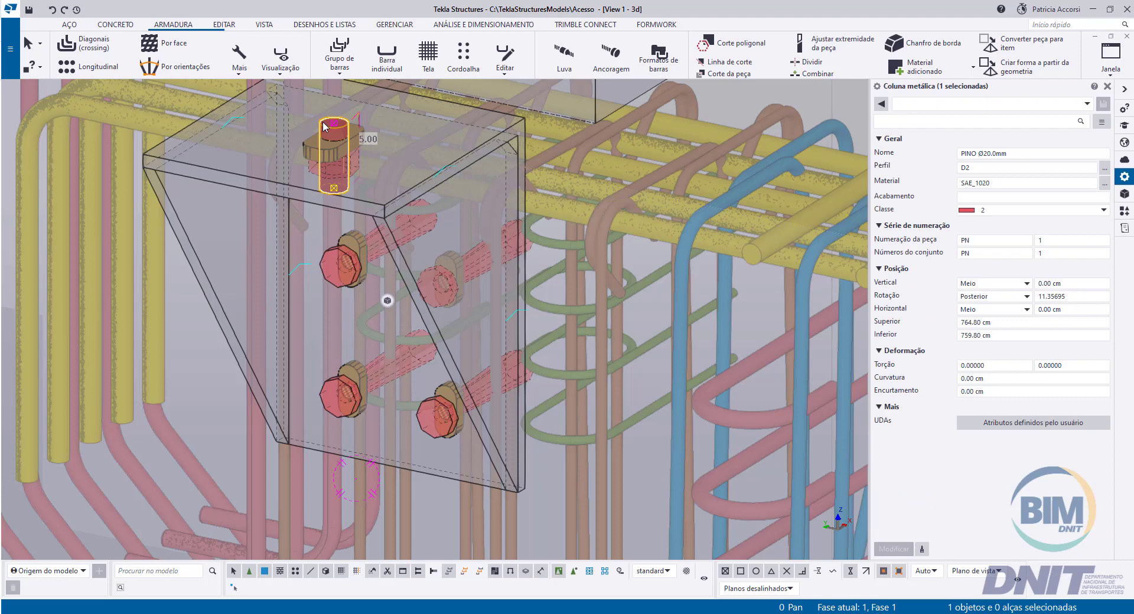
pyautogui.click(359, 165)
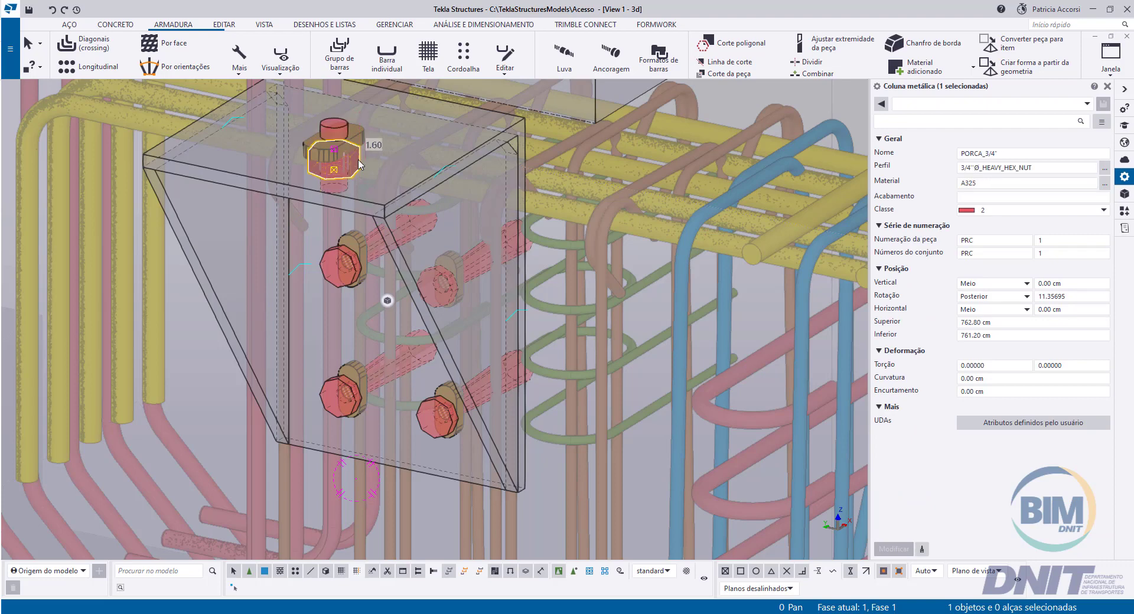
pyautogui.scroll(-10, 359, 165)
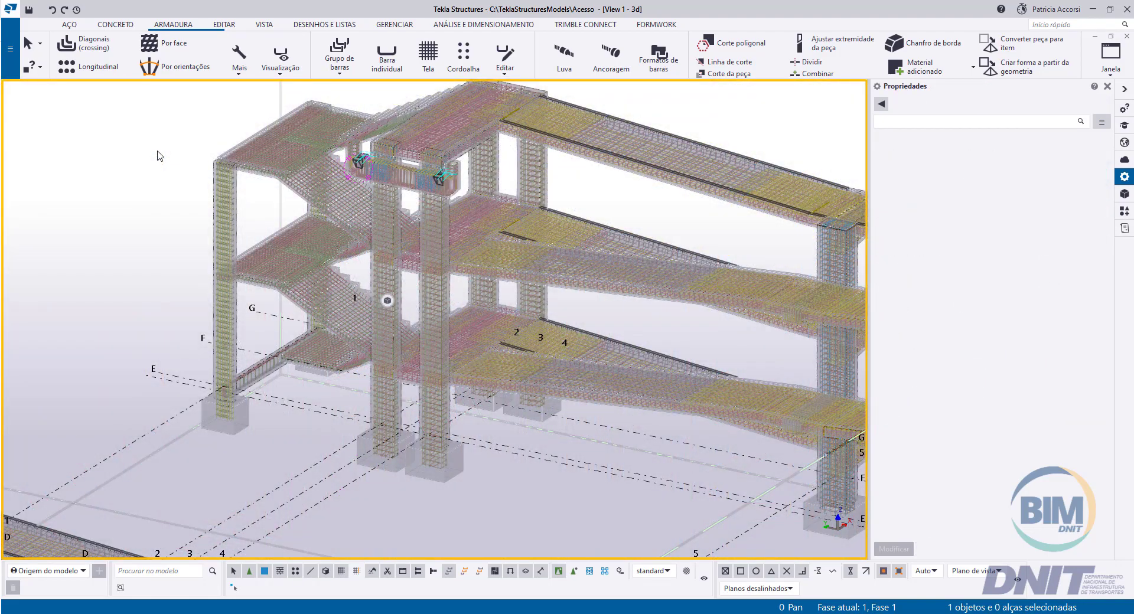
# Step: Redraw the 3D view and open the view's visibility settings
pyautogui.rightClick(158, 155)
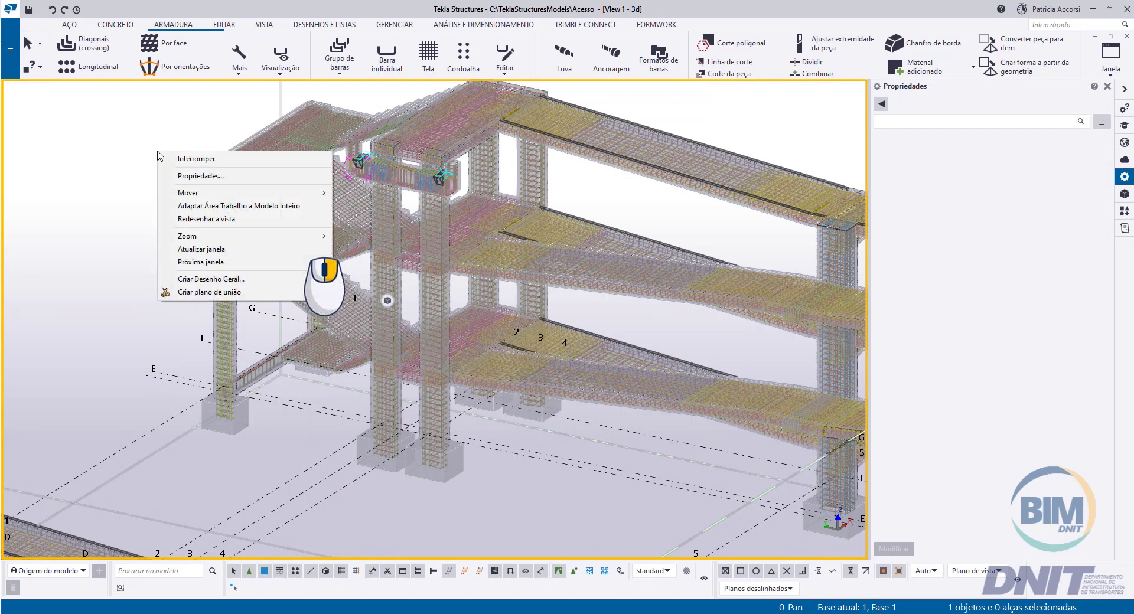
pyautogui.click(249, 223)
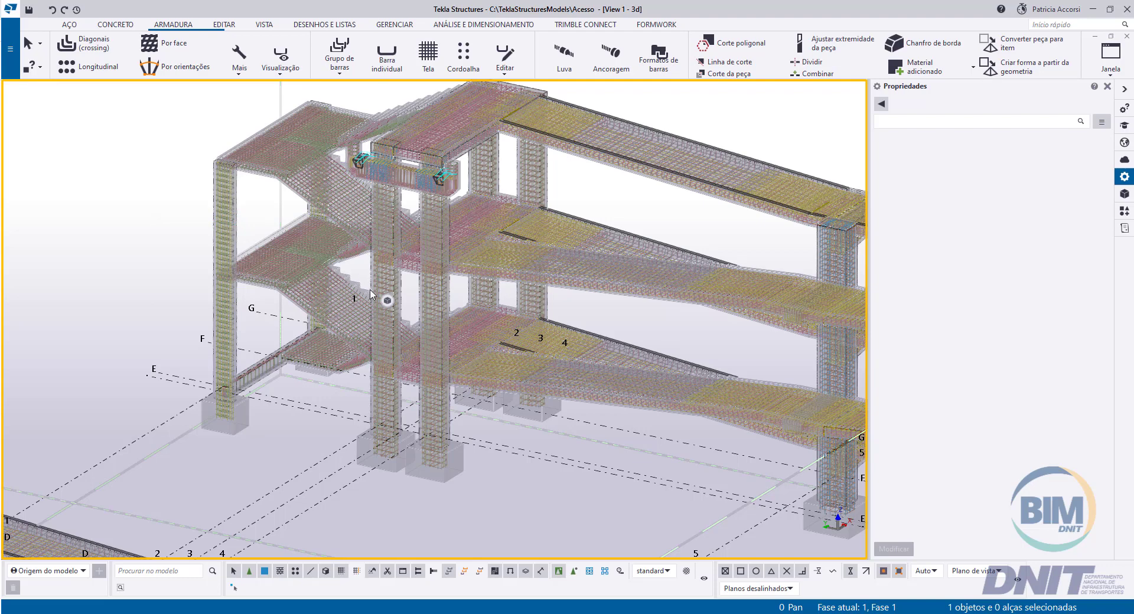
pyautogui.doubleClick(389, 304)
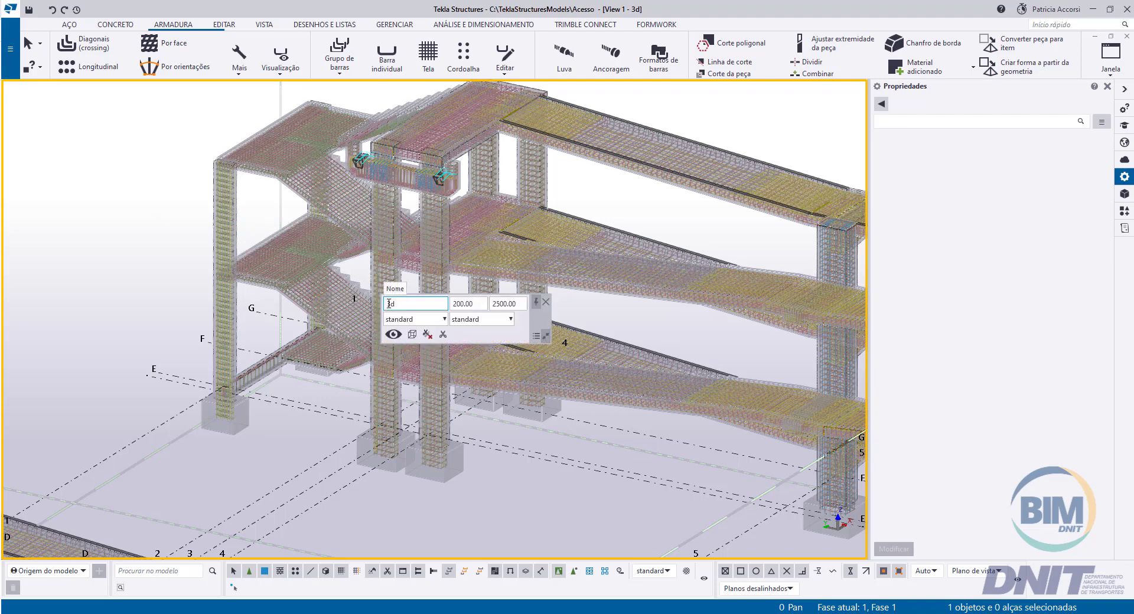
pyautogui.click(394, 335)
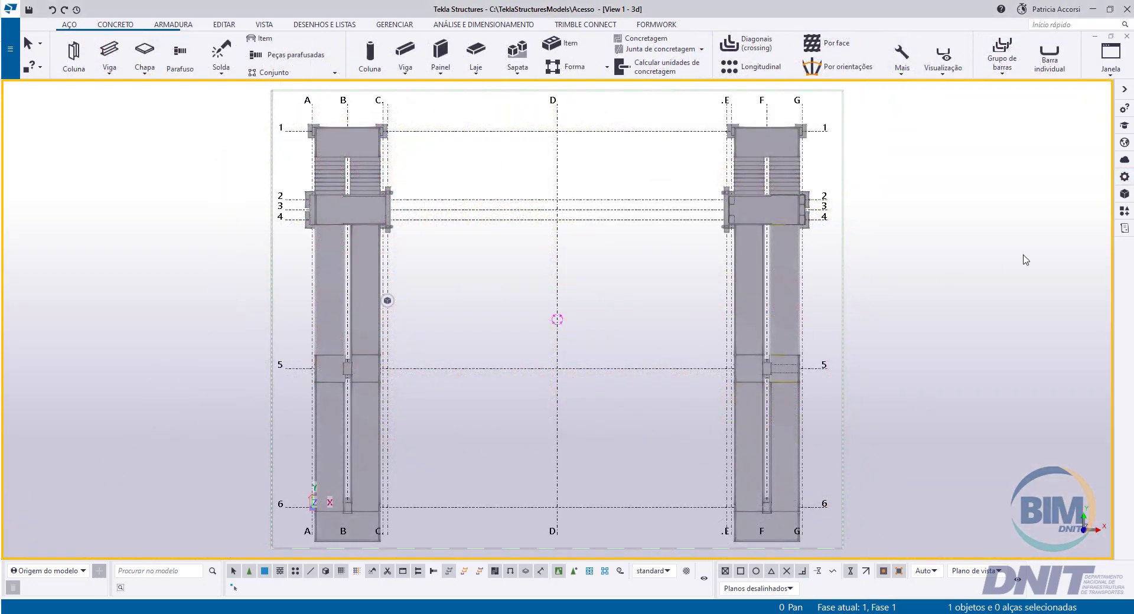
# Step: Find the PILAR component in the applications and components catalog and place it at the intersection of grid lines D and 3
pyautogui.click(1127, 214)
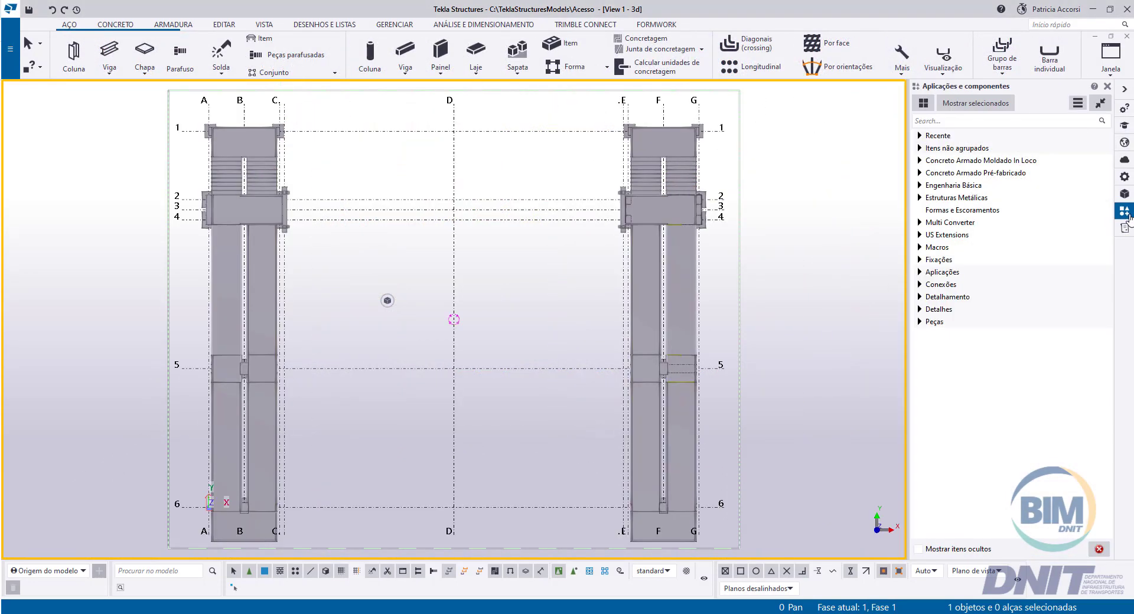
pyautogui.click(975, 121)
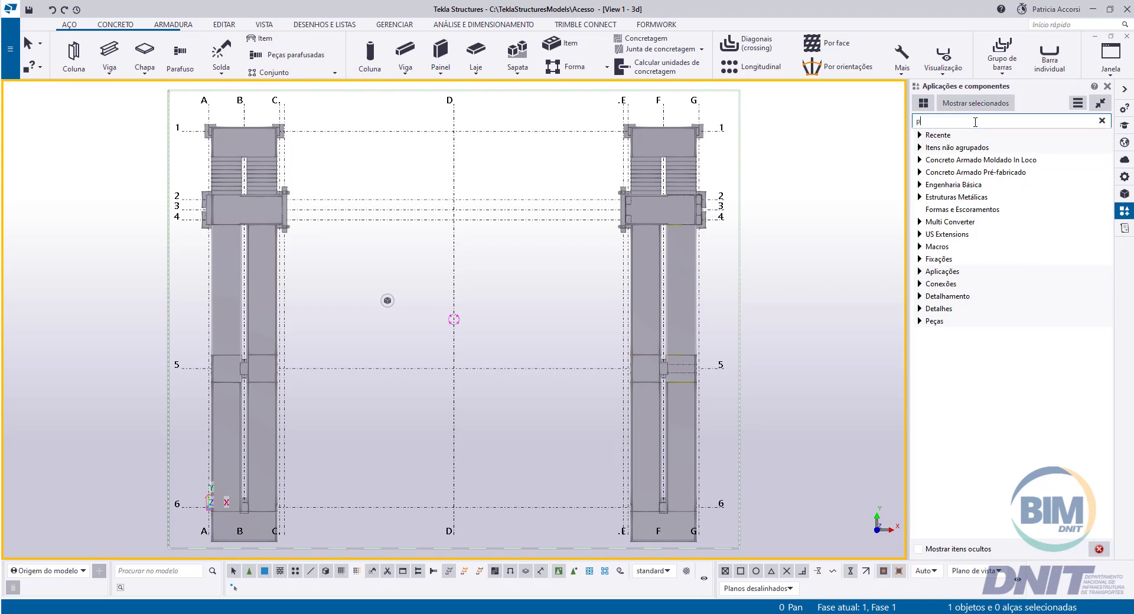
pyautogui.write('pilar')
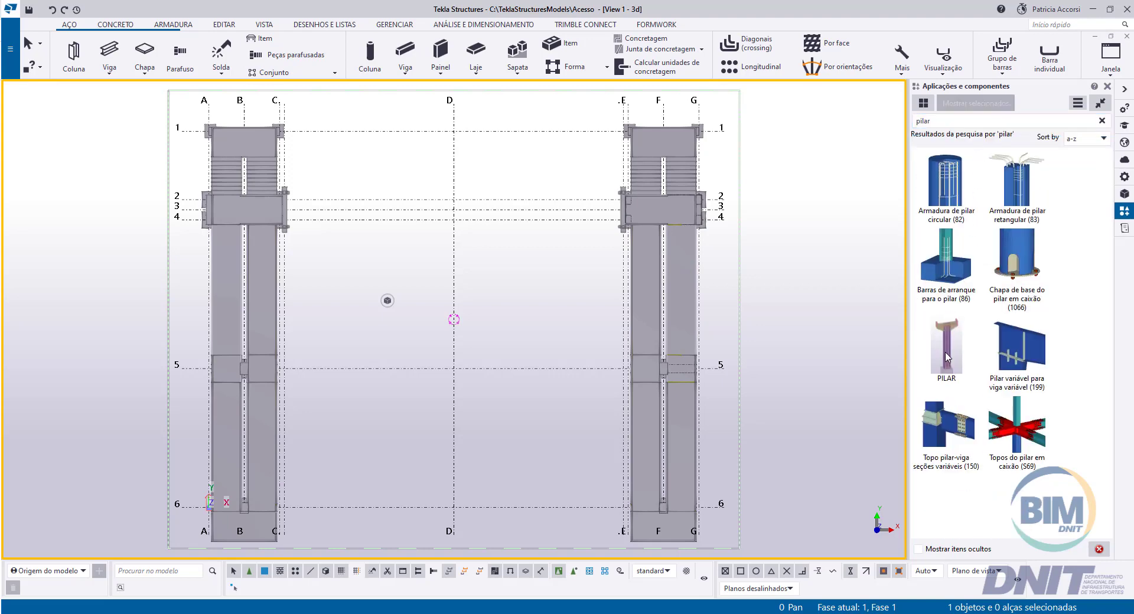
pyautogui.click(947, 355)
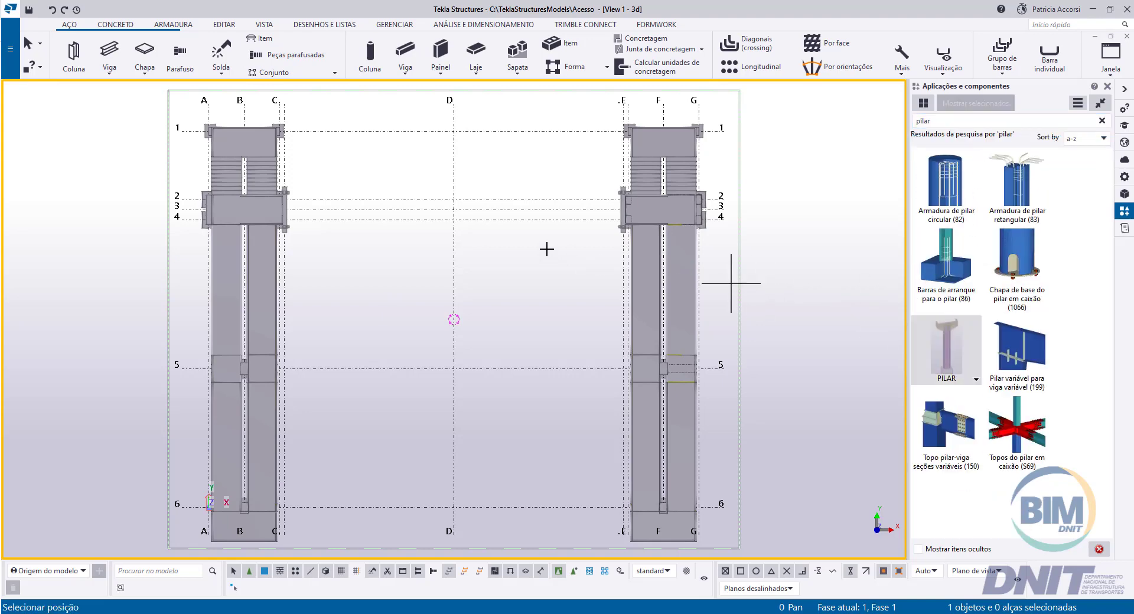
pyautogui.click(454, 209)
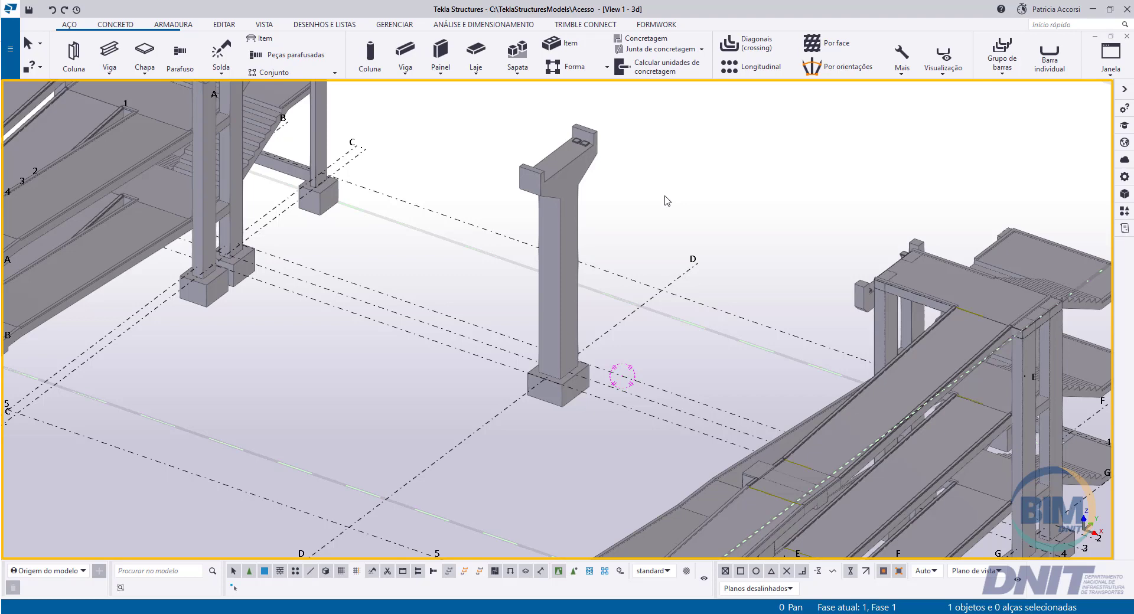
# Step: Set the PILAR component's column height to 400 cm and show the parts as transparent to expose the reinforcement
pyautogui.doubleClick(561, 221)
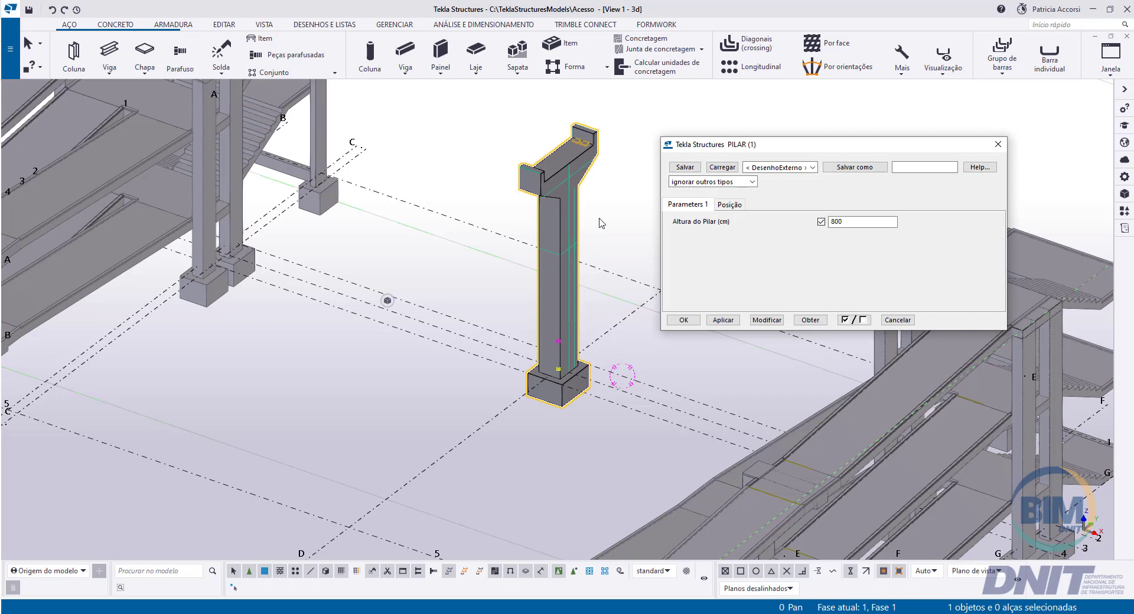
pyautogui.doubleClick(836, 222)
pyautogui.write('400')
pyautogui.click(767, 320)
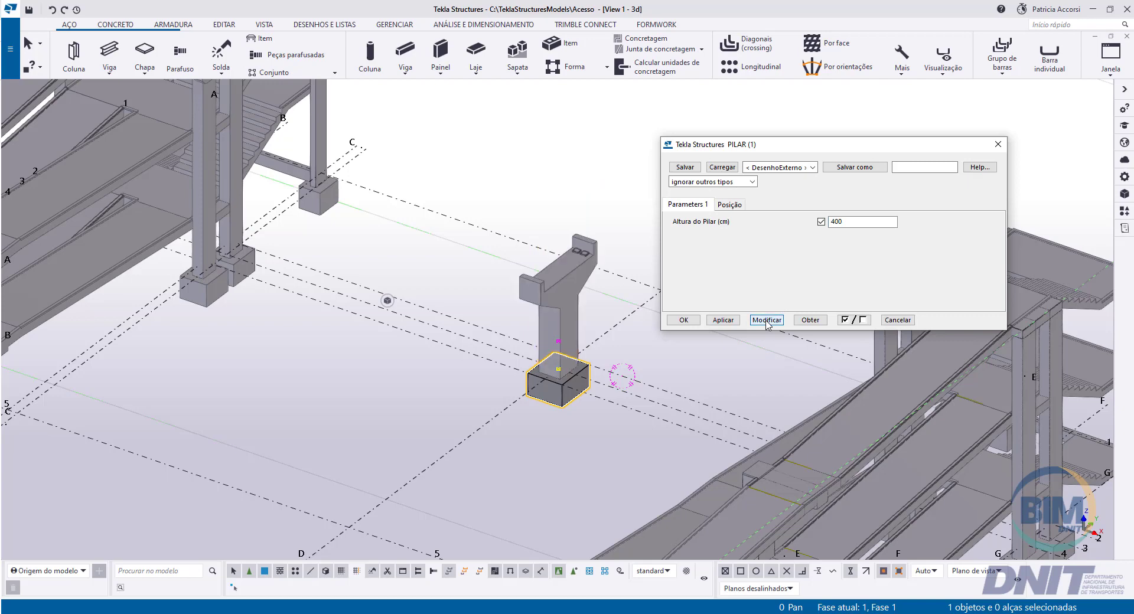
pyautogui.hotkey('shift', '2')
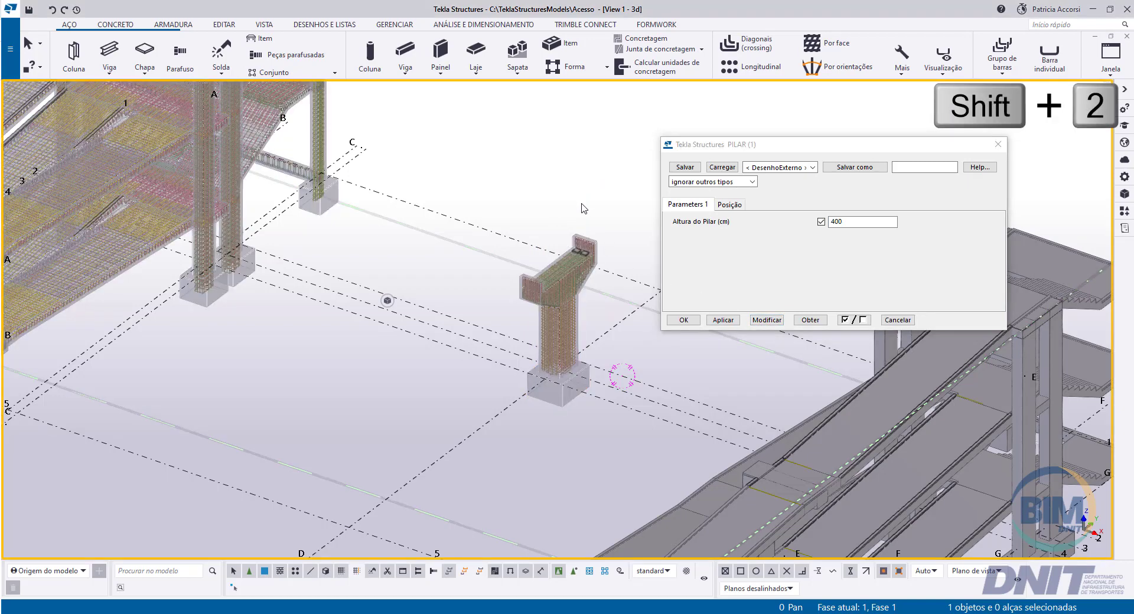
# Step: Set the PILAR component's column height to 800 cm, apply it to the model and close its settings
pyautogui.doubleClick(833, 222)
pyautogui.write('8')
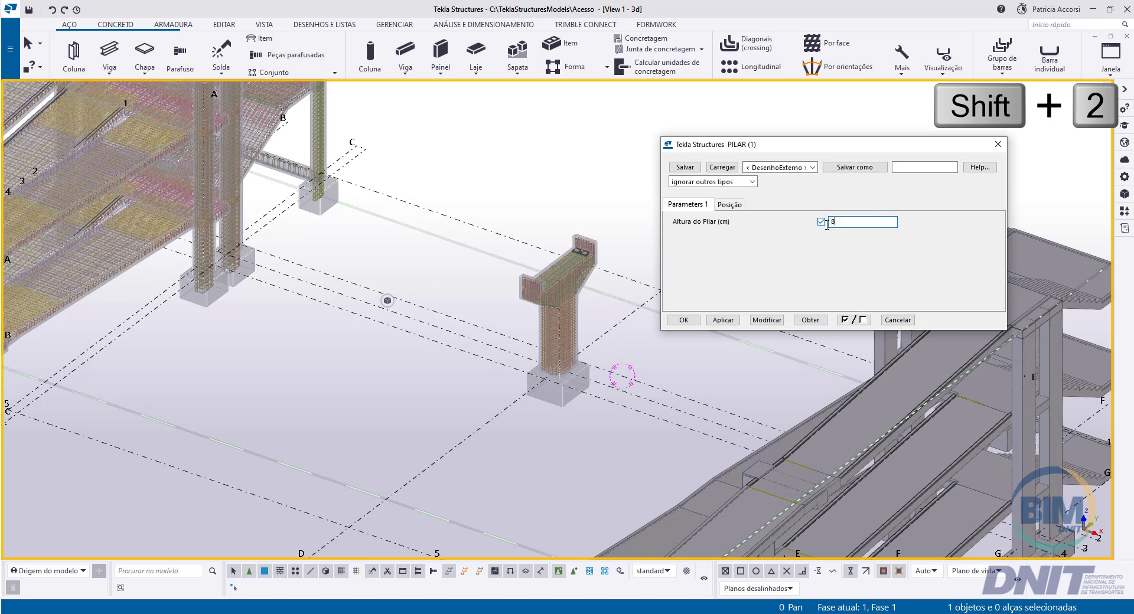
pyautogui.write('00')
pyautogui.click(572, 295)
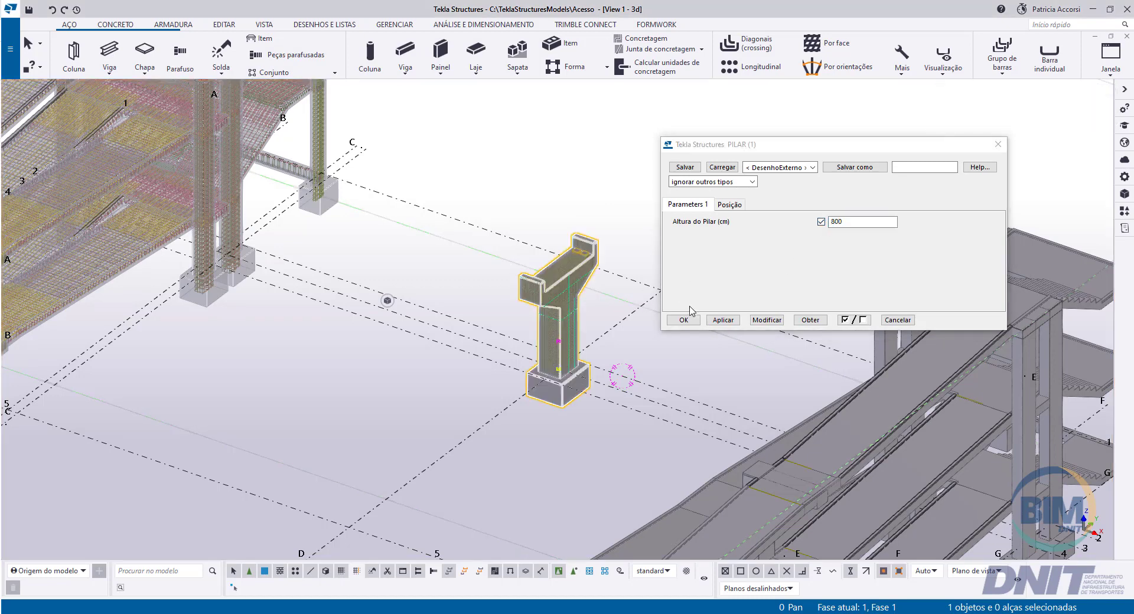
pyautogui.click(766, 321)
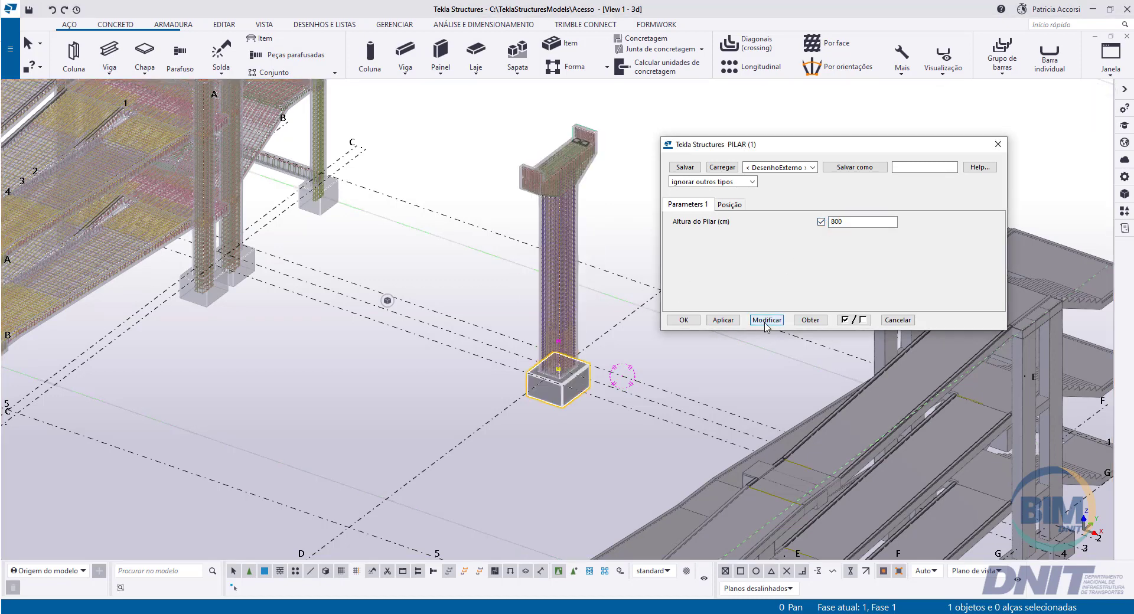
pyautogui.click(683, 320)
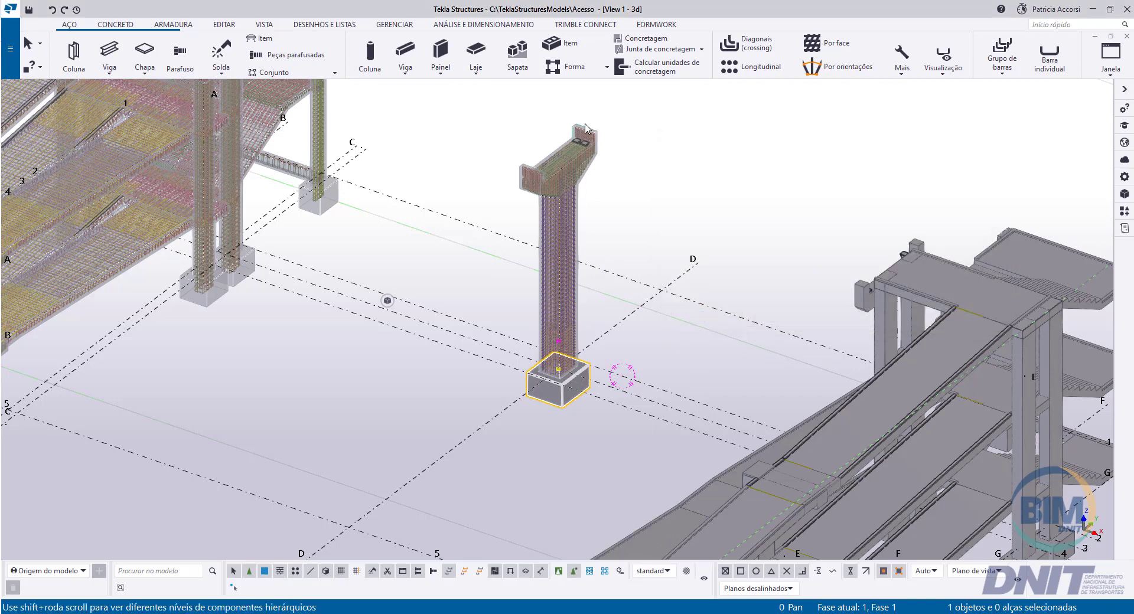
# Step: Show the parts as solid and examine the properties of a bearing pad on top of the central column
pyautogui.scroll(10, 584, 127)
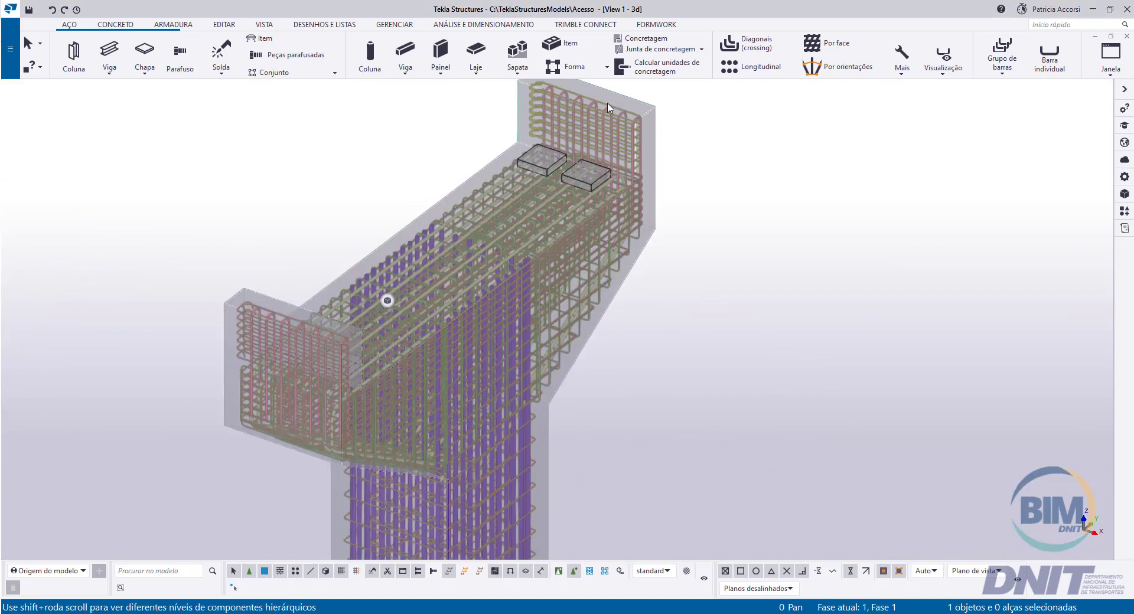
pyautogui.hotkey('shift', '4')
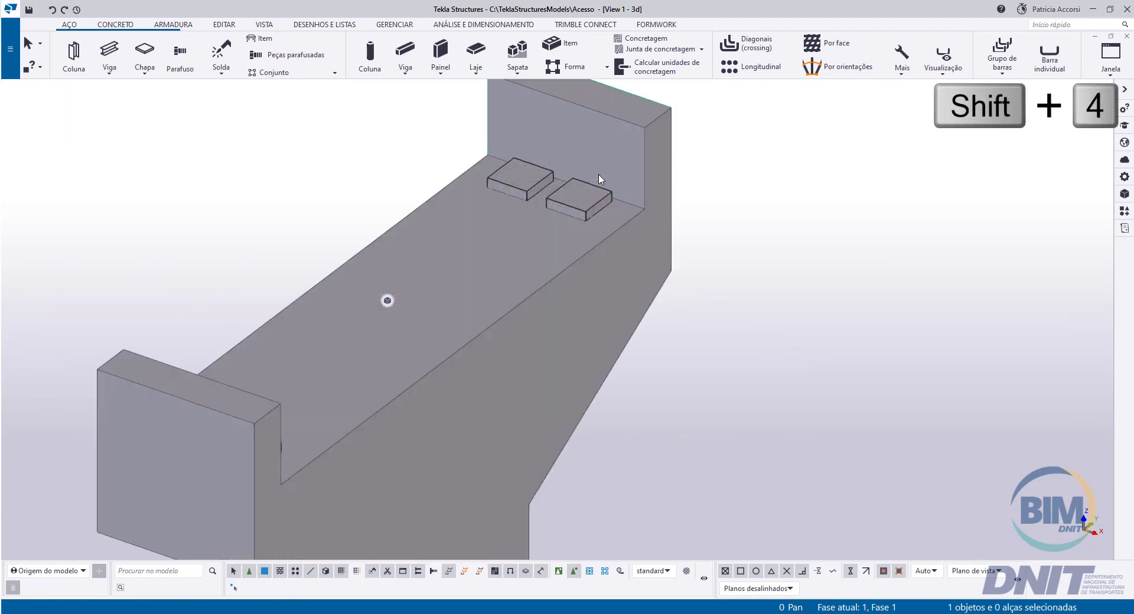
pyautogui.doubleClick(579, 207)
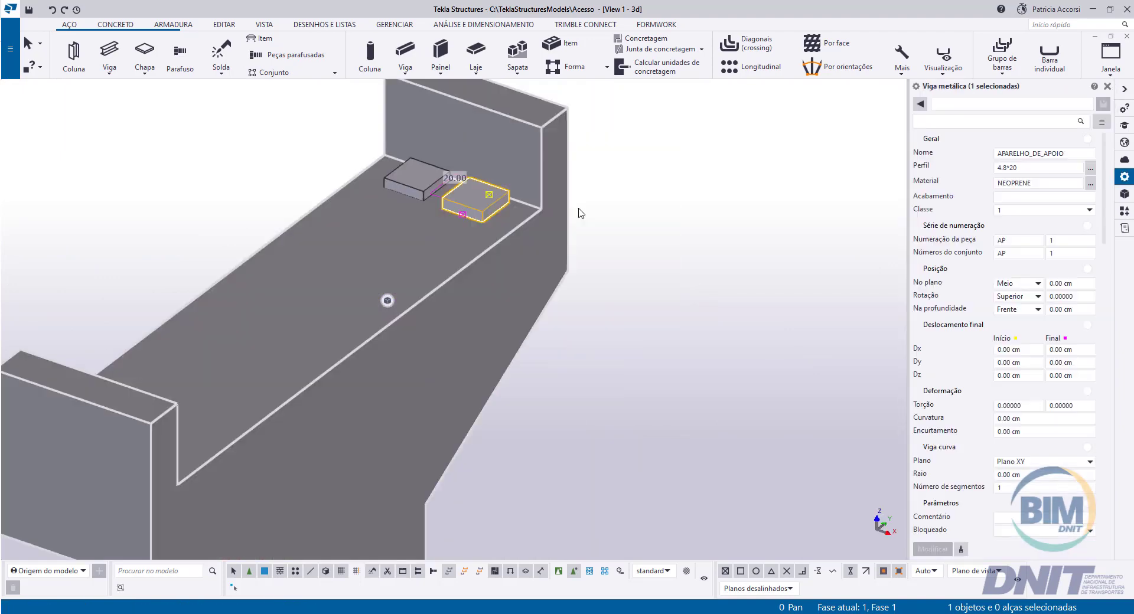
# Step: Show the parts as transparent, examine the properties of a bar set in the column head and view the whole structure
pyautogui.hotkey('shift', '2')
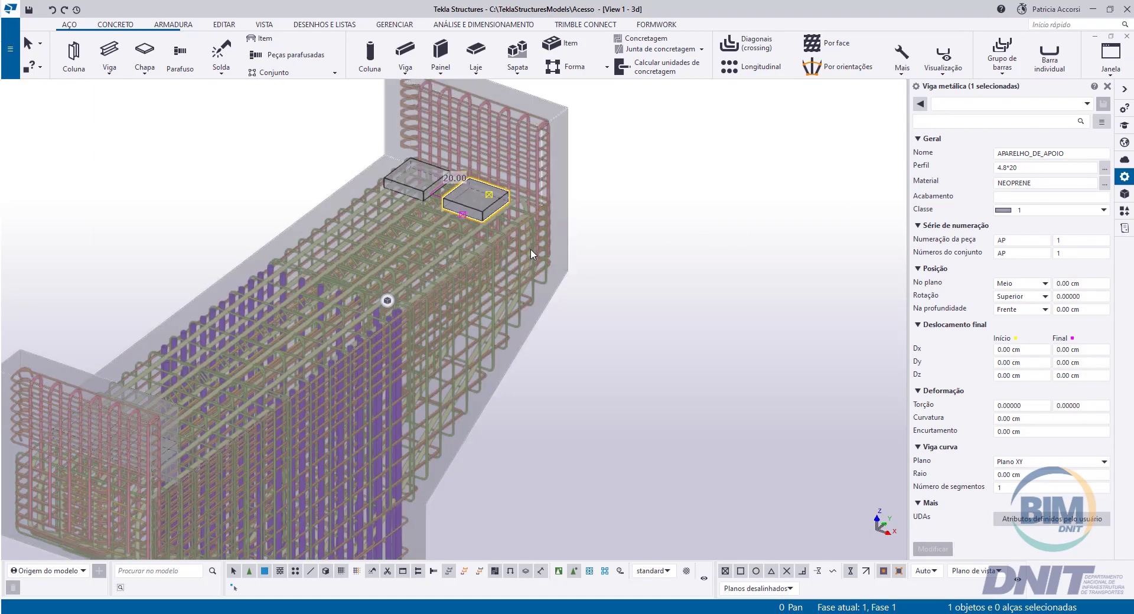
pyautogui.click(531, 252)
pyautogui.scroll(-6, 621, 197)
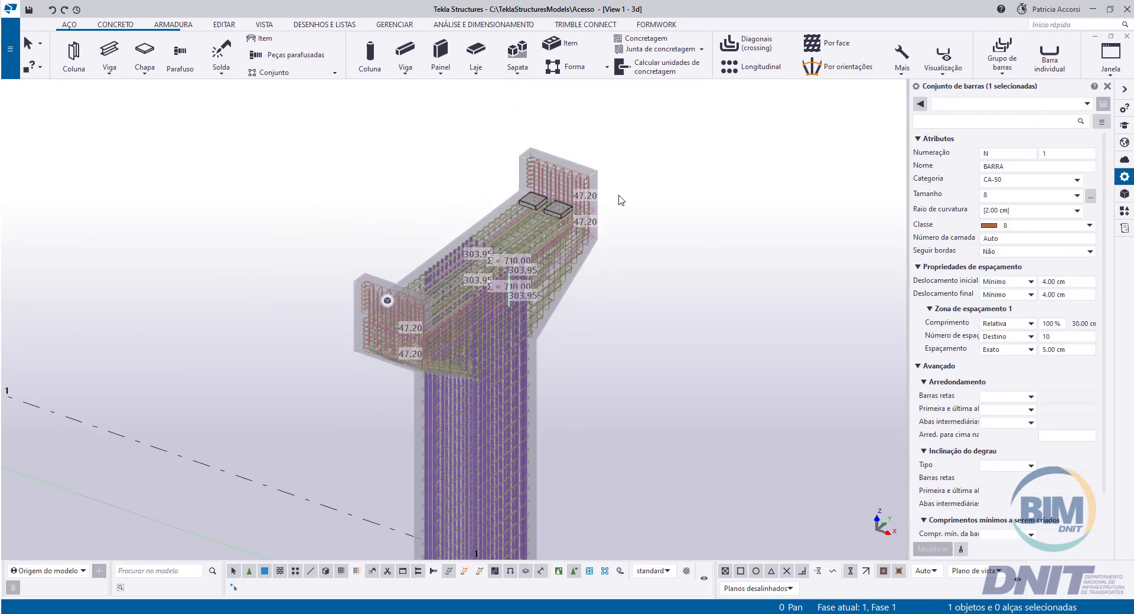
pyautogui.scroll(-3, 621, 197)
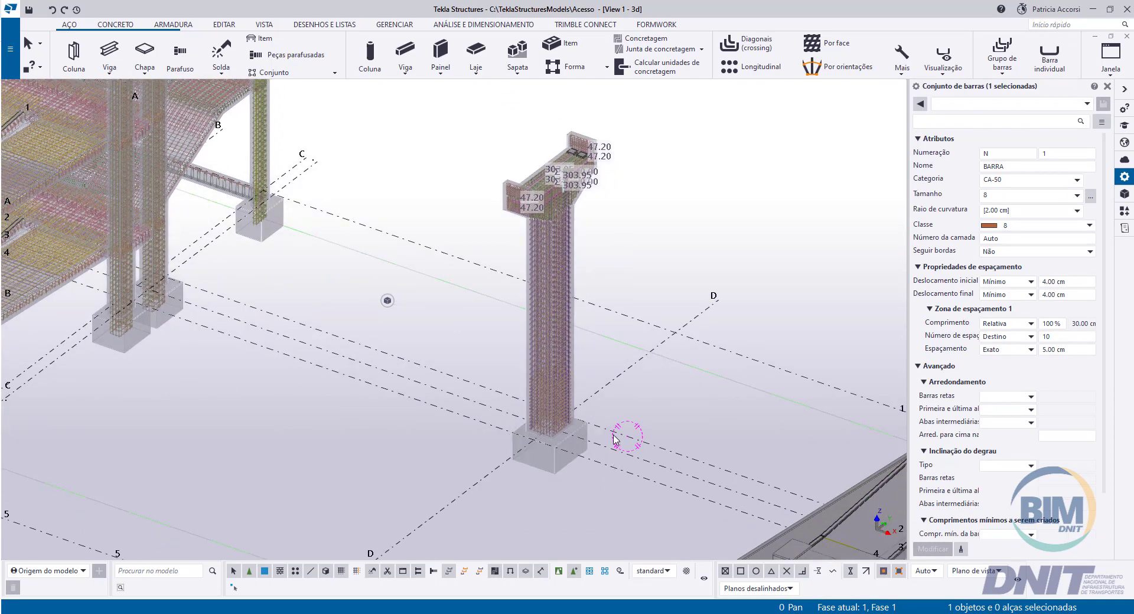
pyautogui.scroll(-6, 614, 440)
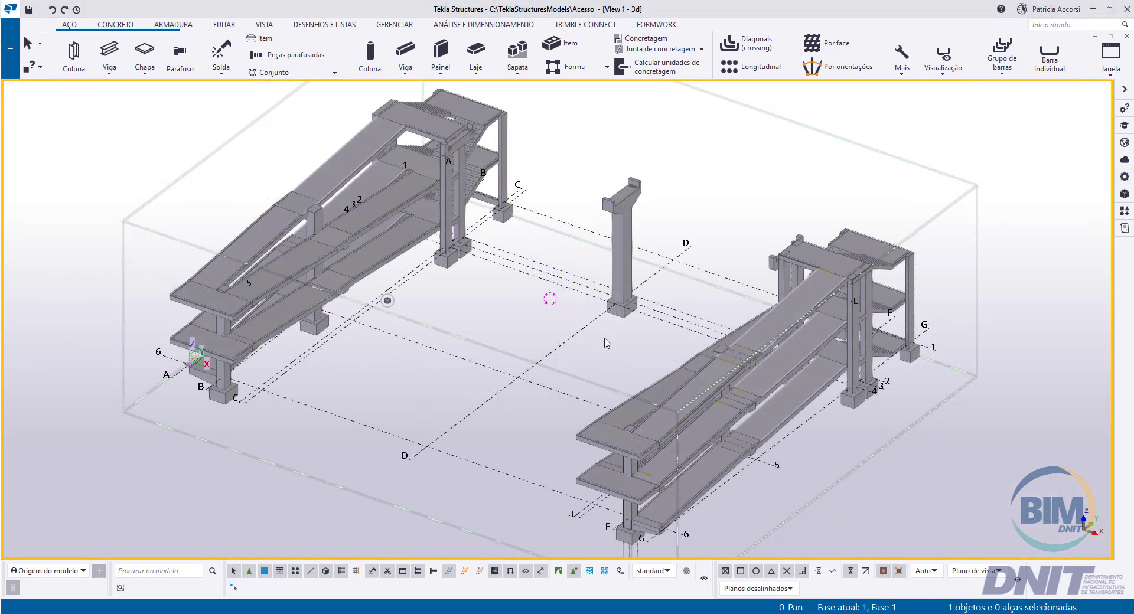